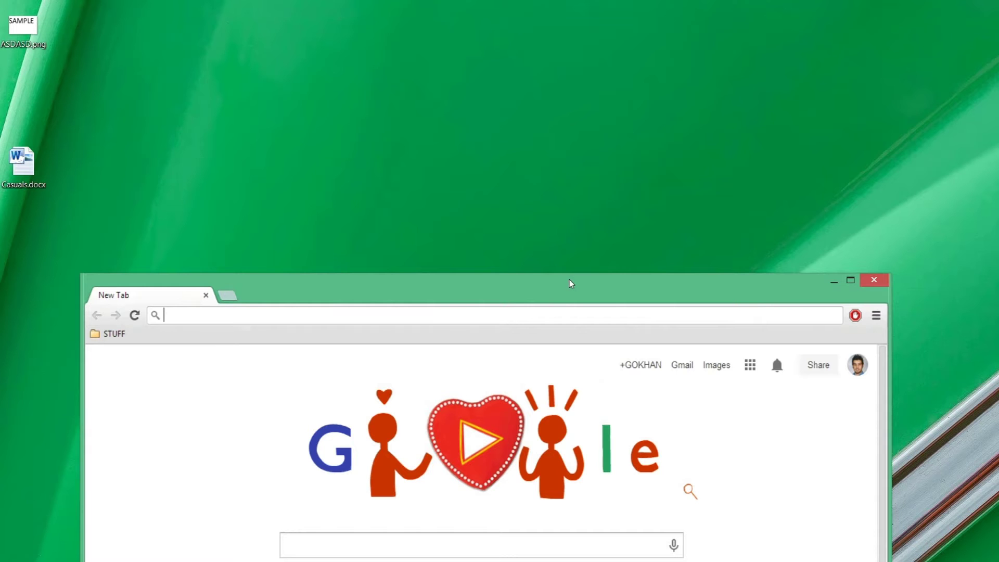
# Open the WordPress admin login page at queenofeverything.com.au/wp-admin
pyautogui.write('quee')
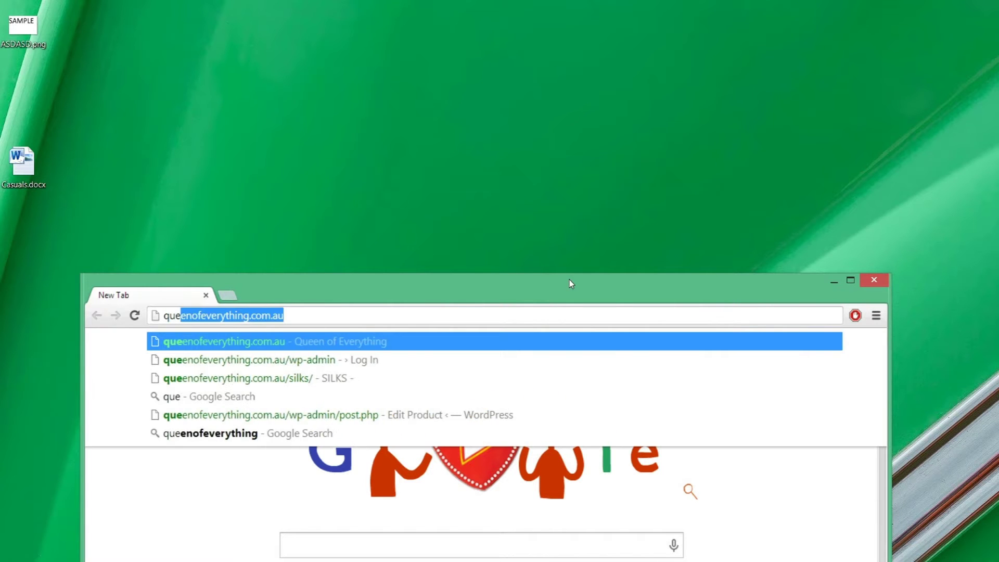
pyautogui.write('n')
pyautogui.press('BackSpace')
pyautogui.write('en')
pyautogui.press('Right')
pyautogui.write('/w')
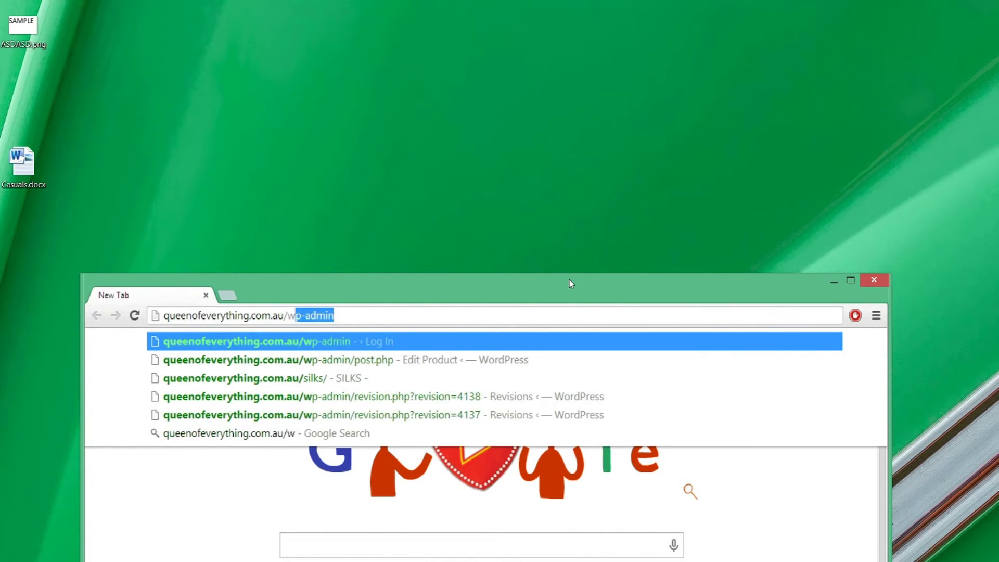
pyautogui.press('Right')
pyautogui.press('Return')
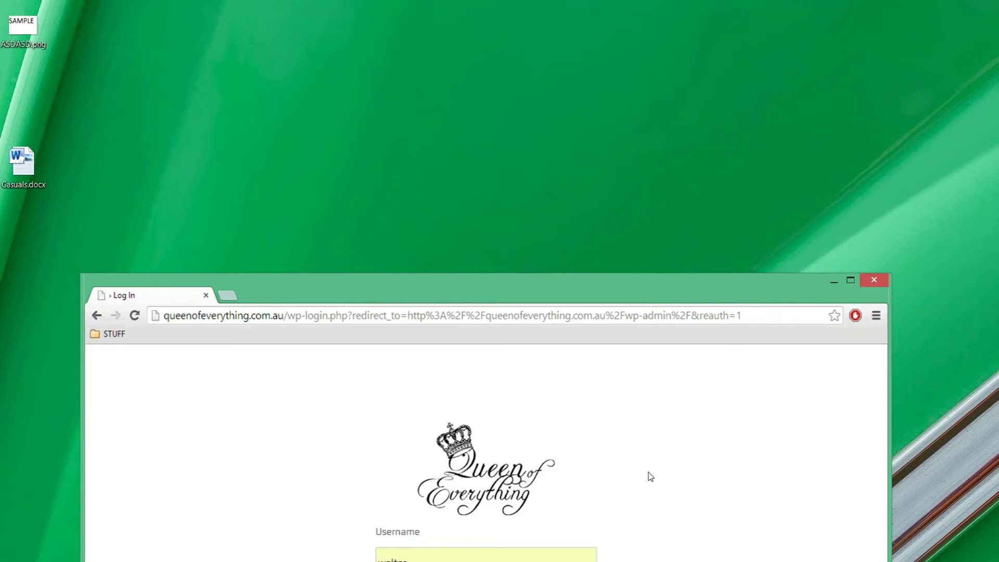
# Log in to the WordPress admin with the prefilled username and password
pyautogui.moveTo(634, 291); pyautogui.dragTo(615, 48)
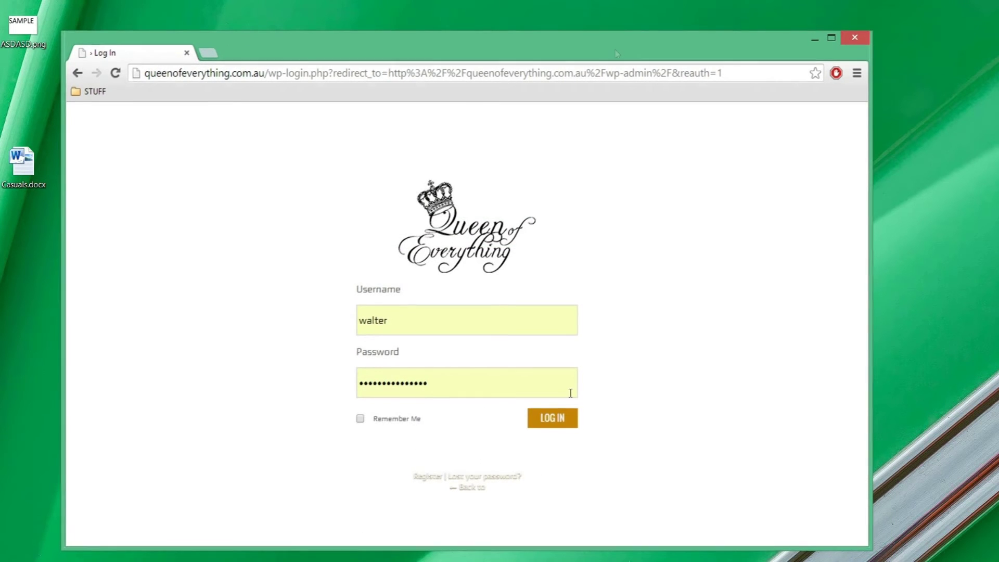
pyautogui.click(552, 427)
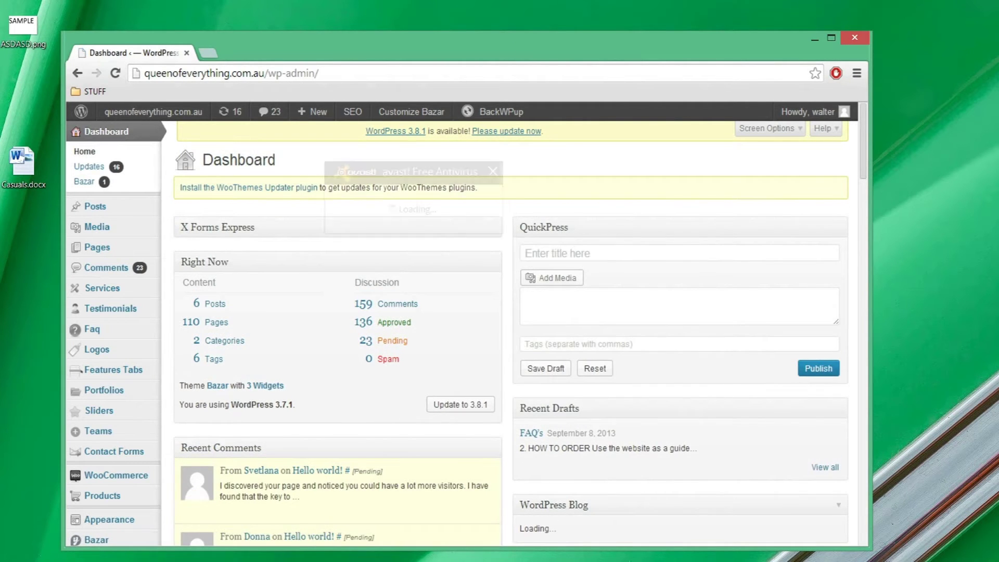
# Dismiss the avast! protection offer and maximize the browser window
pyautogui.moveTo(647, 181); pyautogui.dragTo(692, 237)
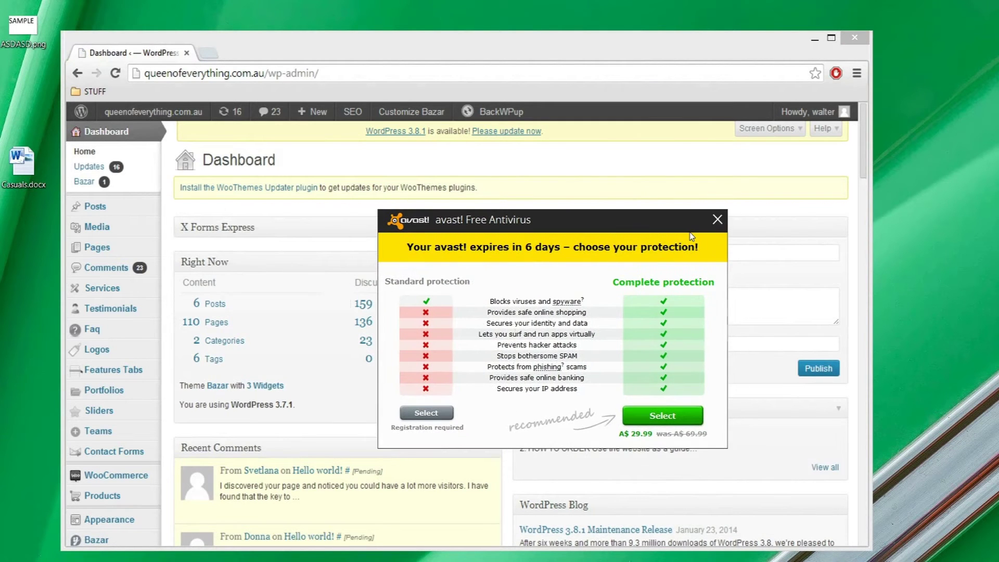
pyautogui.click(717, 223)
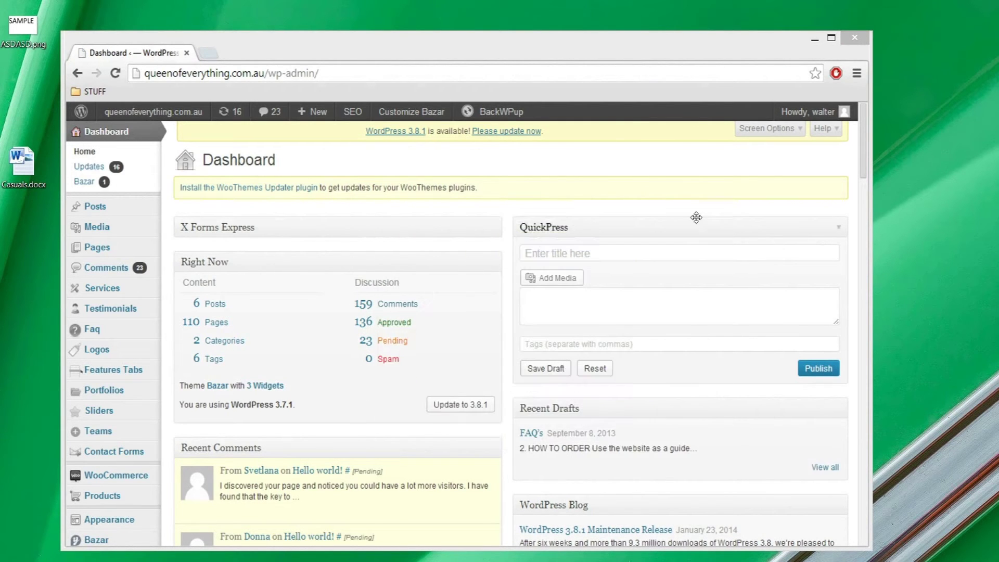
pyautogui.doubleClick(429, 56)
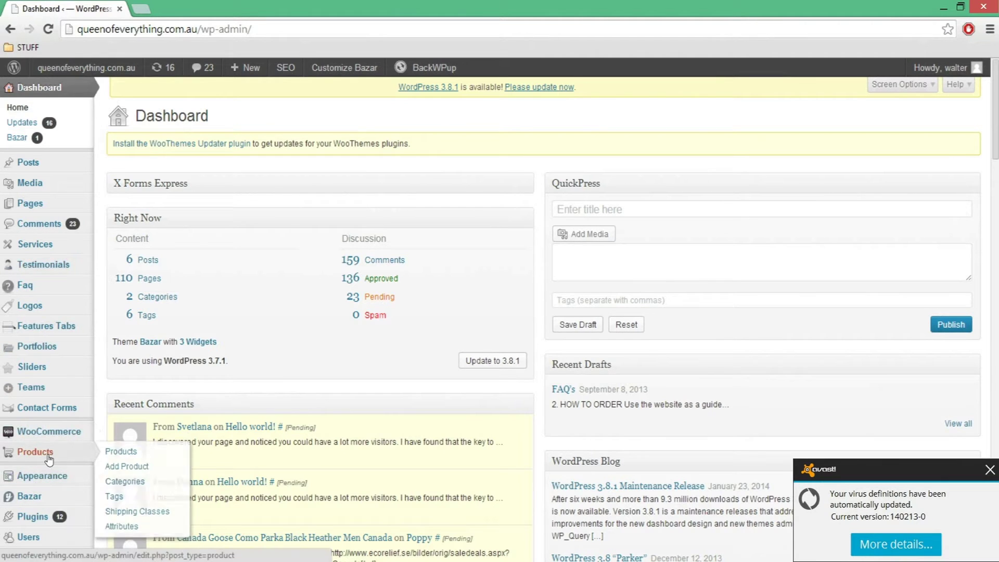
# Go to the product categories and enter Subcategory as the name of a new category
pyautogui.click(115, 483)
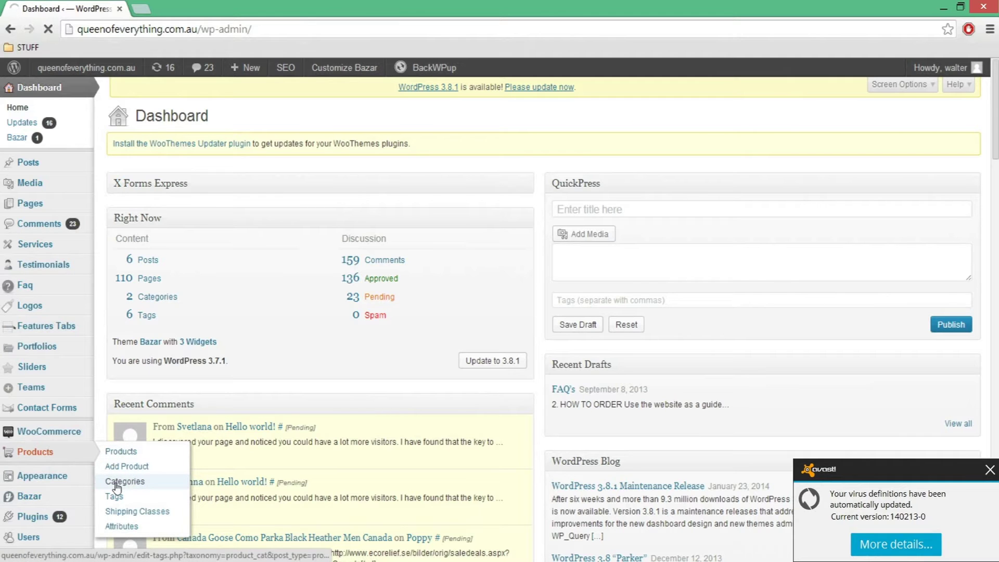
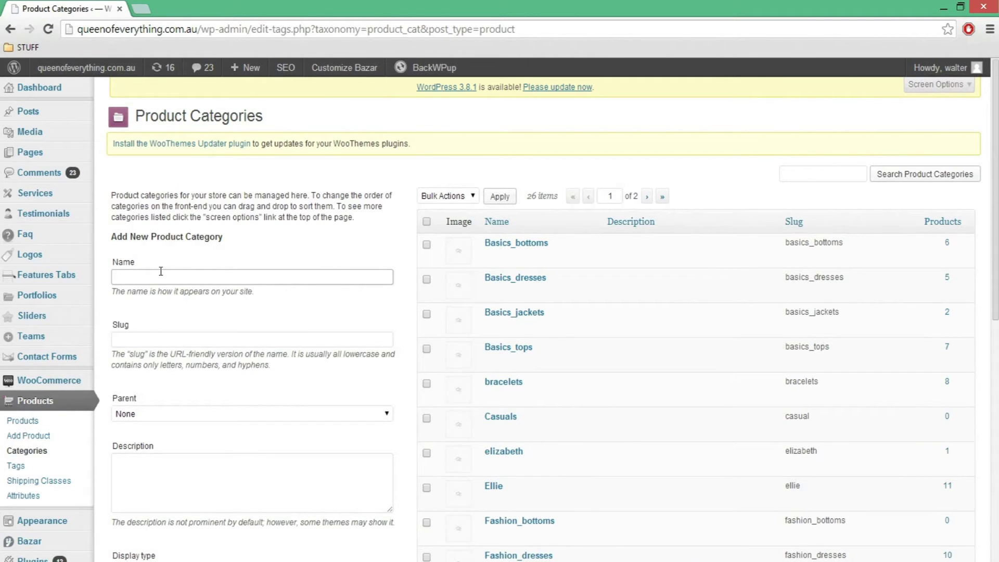
pyautogui.write('category')
pyautogui.press('Tab')
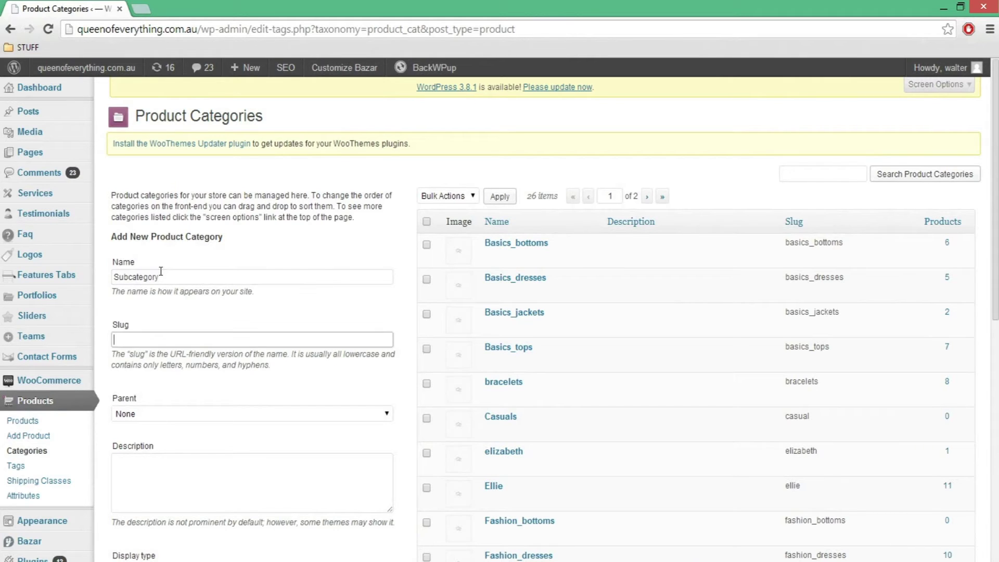
# Copy the new category's name into its slug and make it lowercase, subcategory
pyautogui.hotkey('shift', 'Tab')
pyautogui.hotkey('ctrl', 'c')
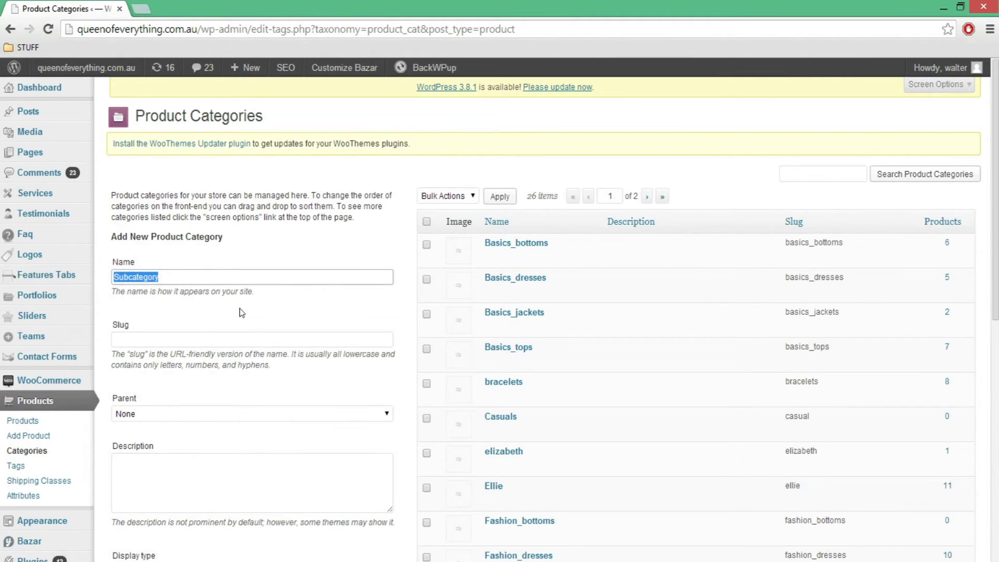
pyautogui.click(201, 341)
pyautogui.hotkey('ctrl', 'v')
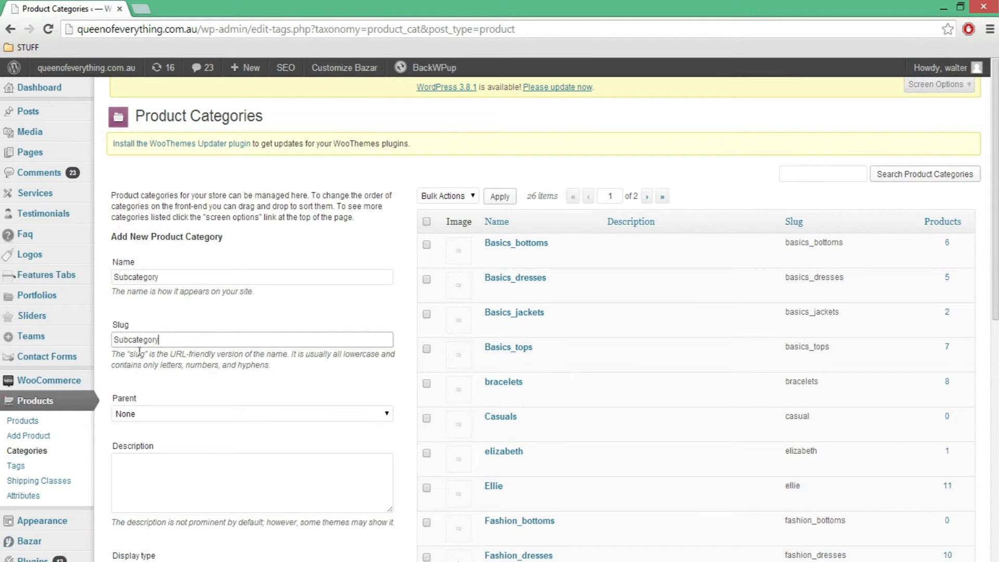
pyautogui.press('BackSpace')
pyautogui.write('s')
pyautogui.moveTo(179, 276); pyautogui.dragTo(92, 272)
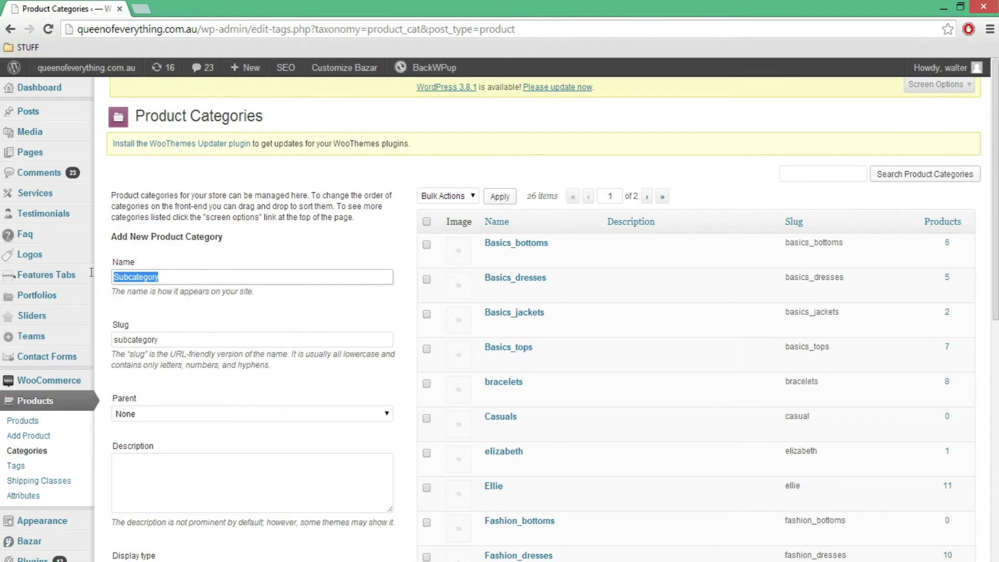
pyautogui.moveTo(178, 341); pyautogui.dragTo(95, 339)
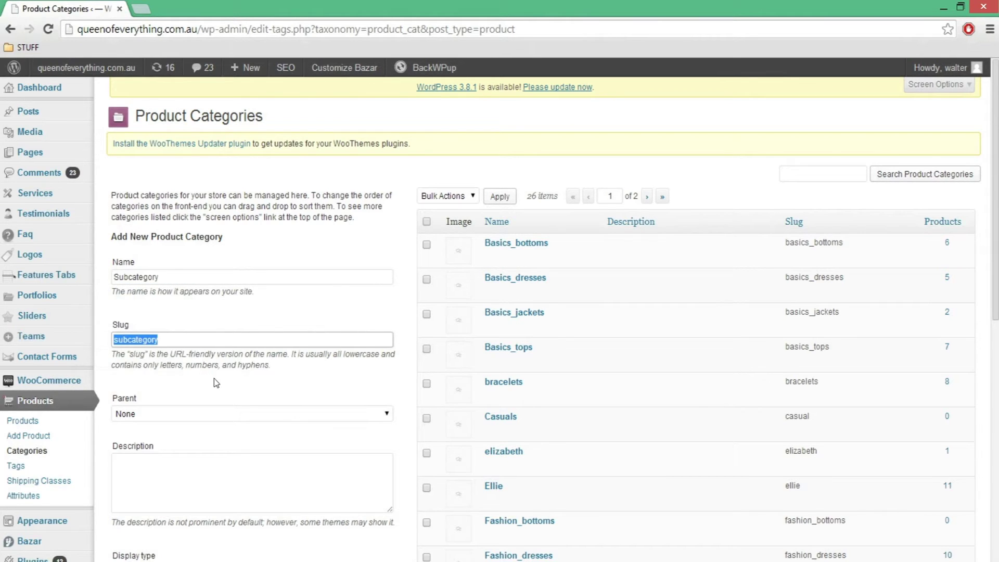
# Set the parent of the new category to Casuals
pyautogui.scroll(-1, 215, 383)
pyautogui.click(248, 349)
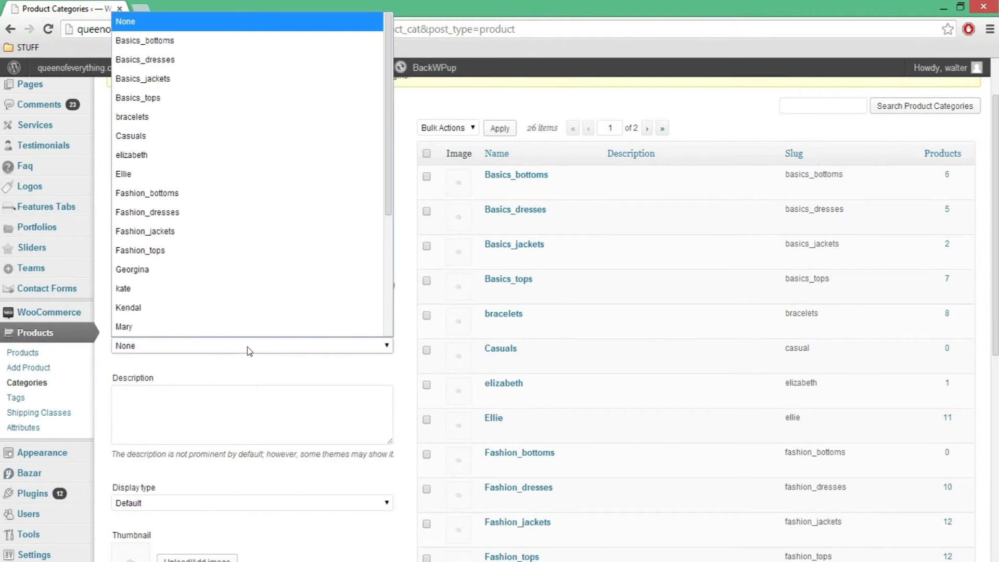
pyautogui.moveTo(388, 197); pyautogui.dragTo(379, 179)
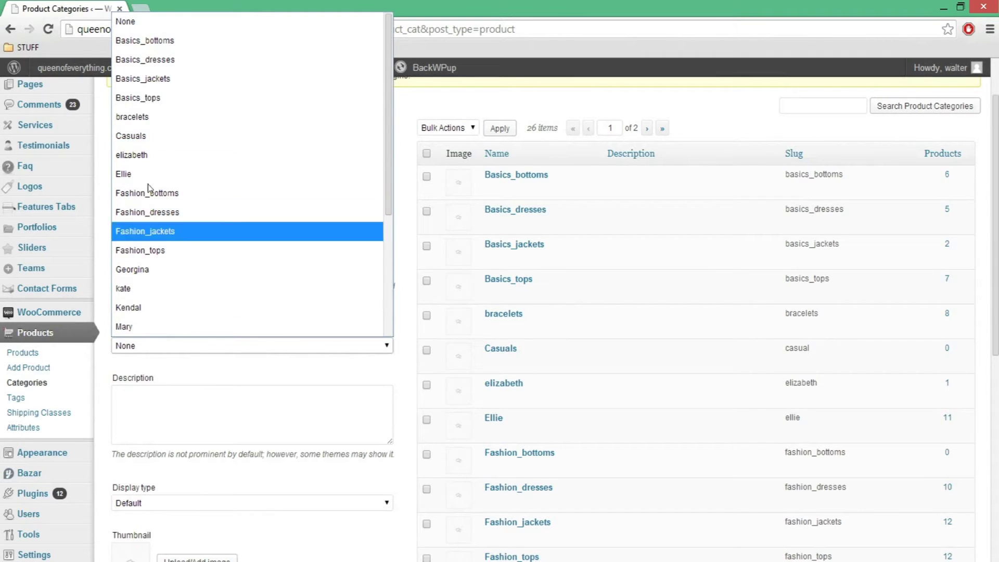
pyautogui.click(155, 134)
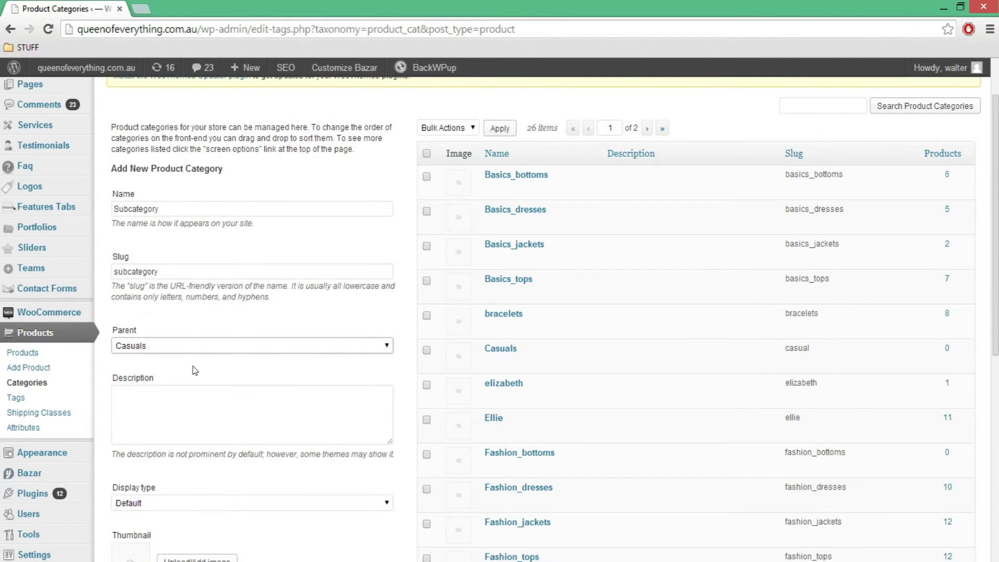
# Review the filled-in name, slug and parent, and add the new product category
pyautogui.scroll(-3, 195, 368)
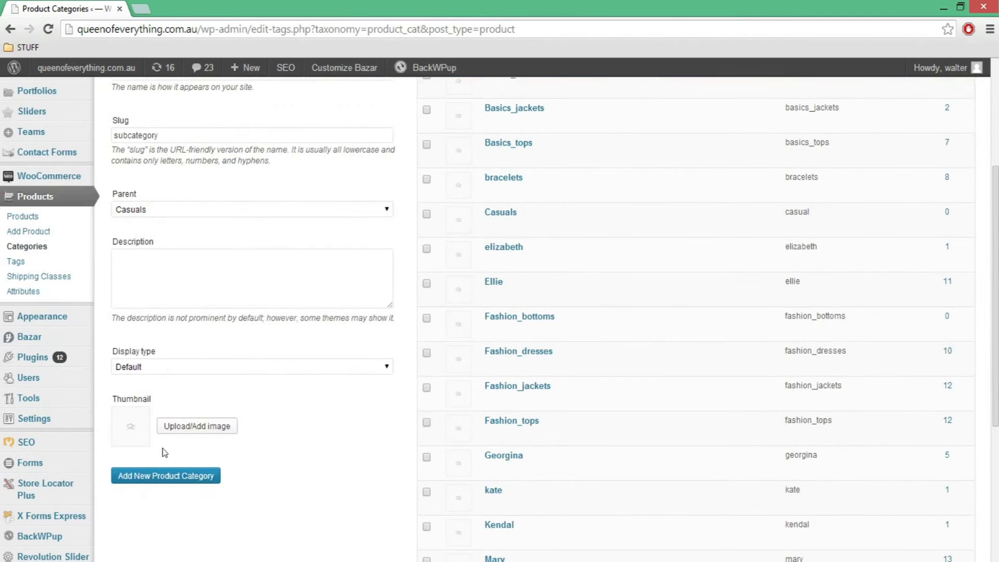
pyautogui.scroll(5, 157, 462)
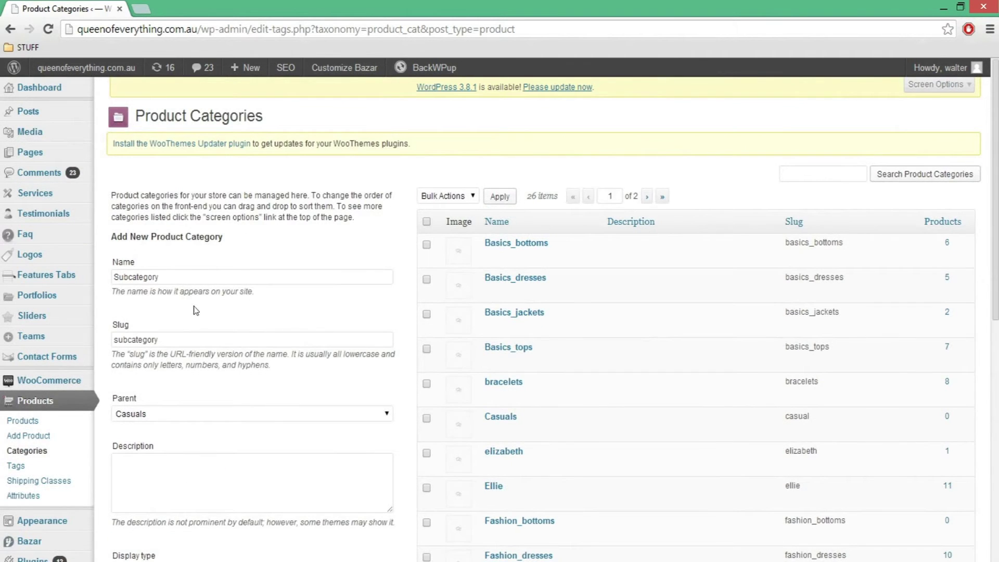
pyautogui.scroll(-1, 179, 364)
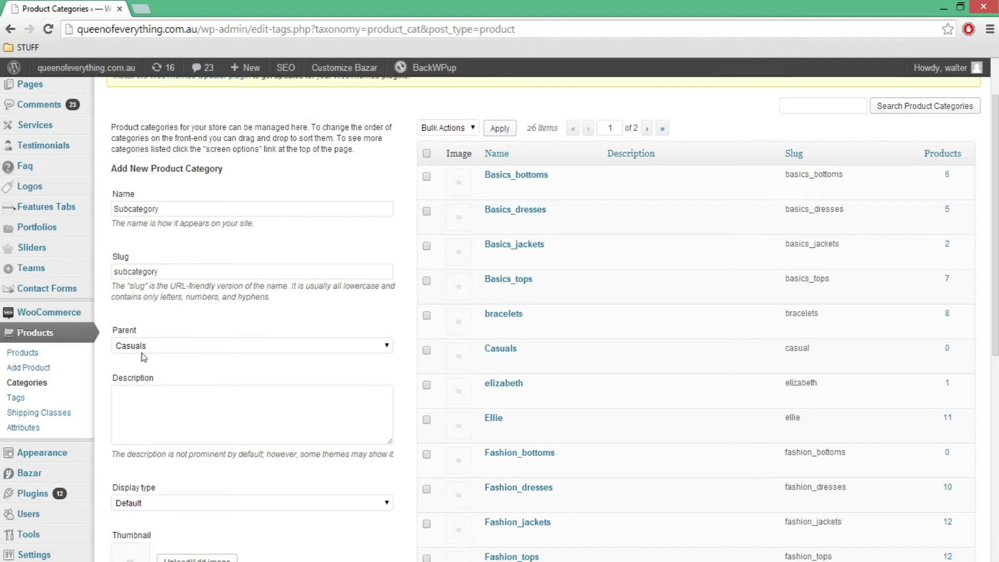
pyautogui.moveTo(170, 210); pyautogui.dragTo(57, 211)
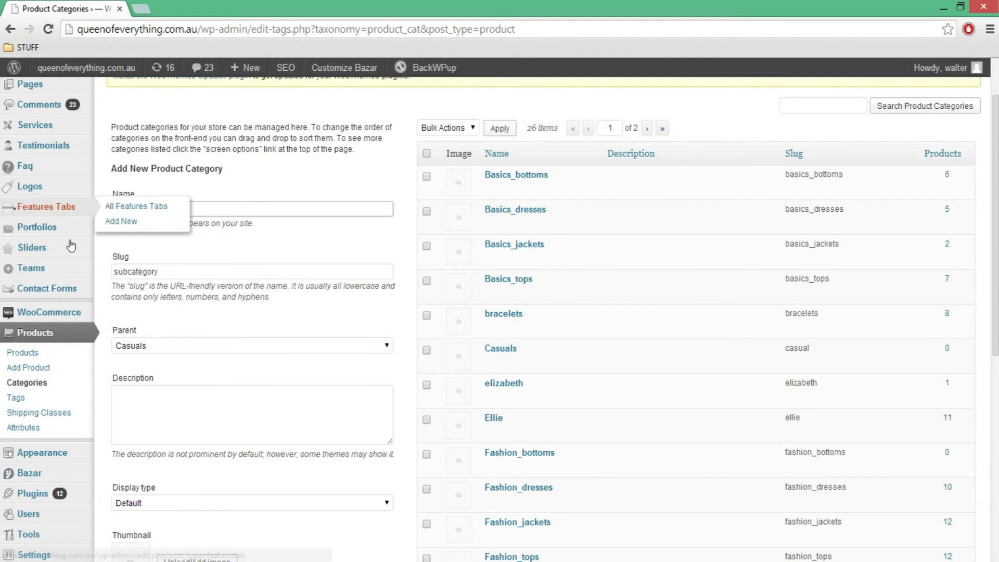
pyautogui.scroll(-1, 173, 258)
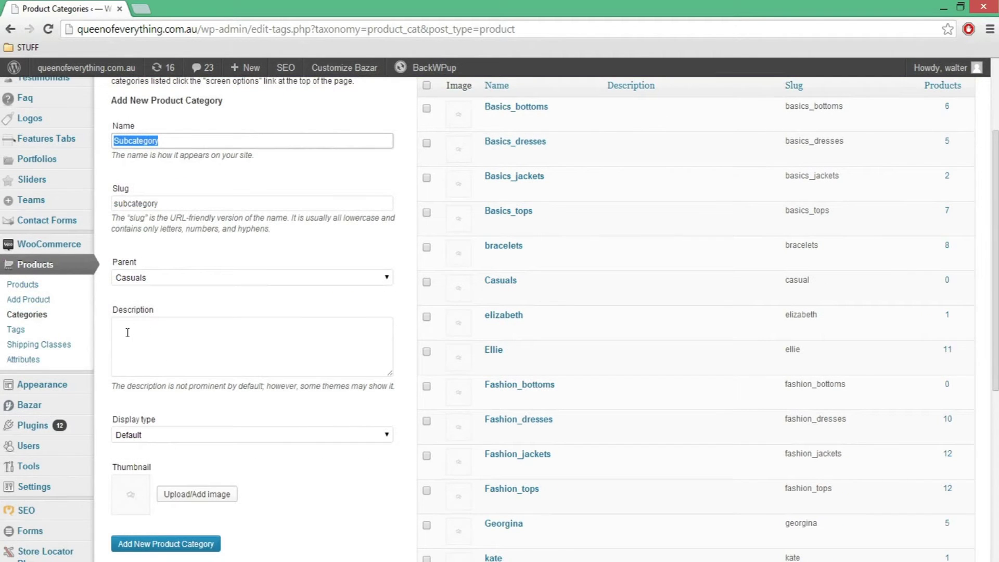
pyautogui.click(322, 466)
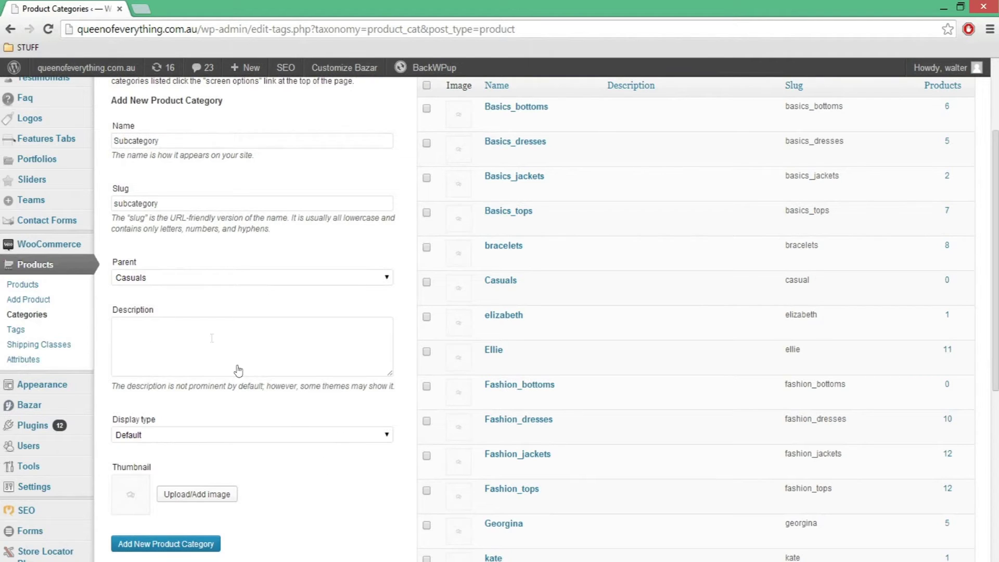
pyautogui.click(172, 545)
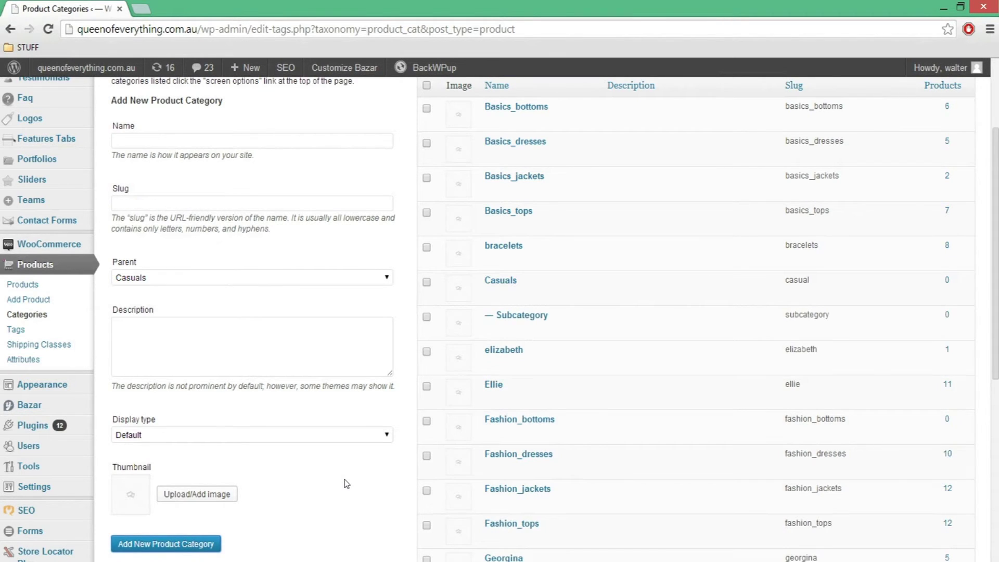
# Look through both pages of the product category list and view the edit form of Basics_bottoms
pyautogui.moveTo(491, 329)
pyautogui.moveTo(491, 303)
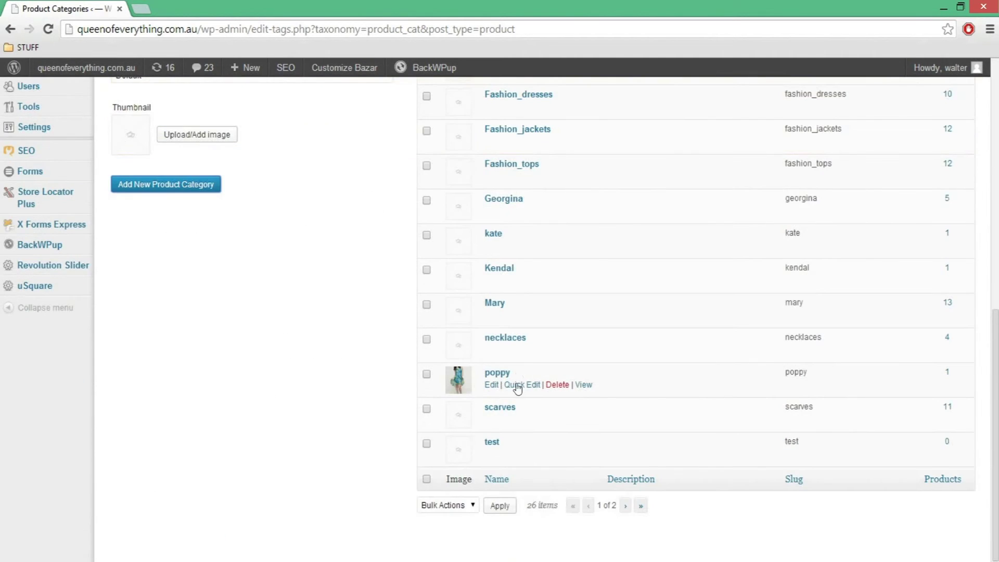
pyautogui.click(630, 511)
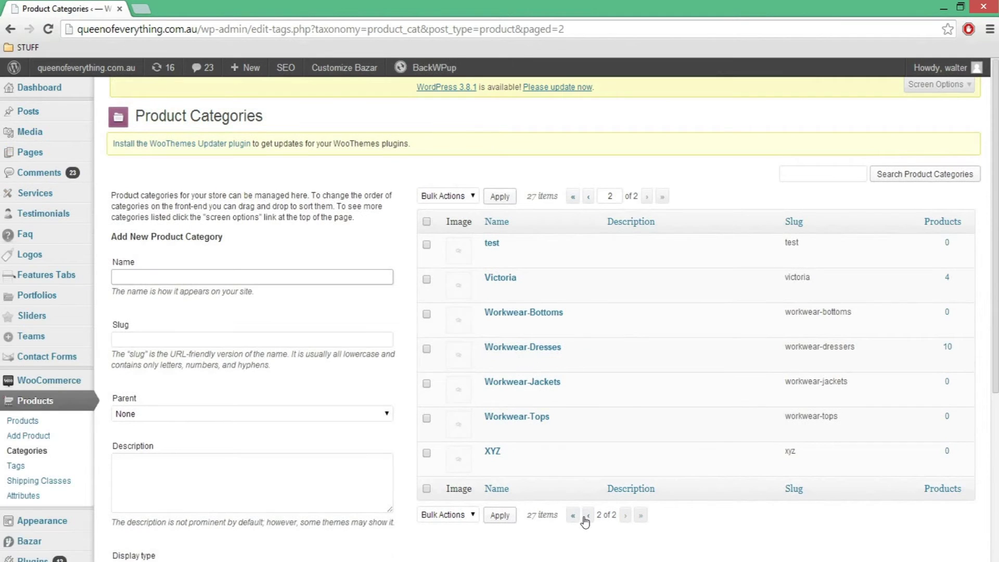
pyautogui.click(587, 519)
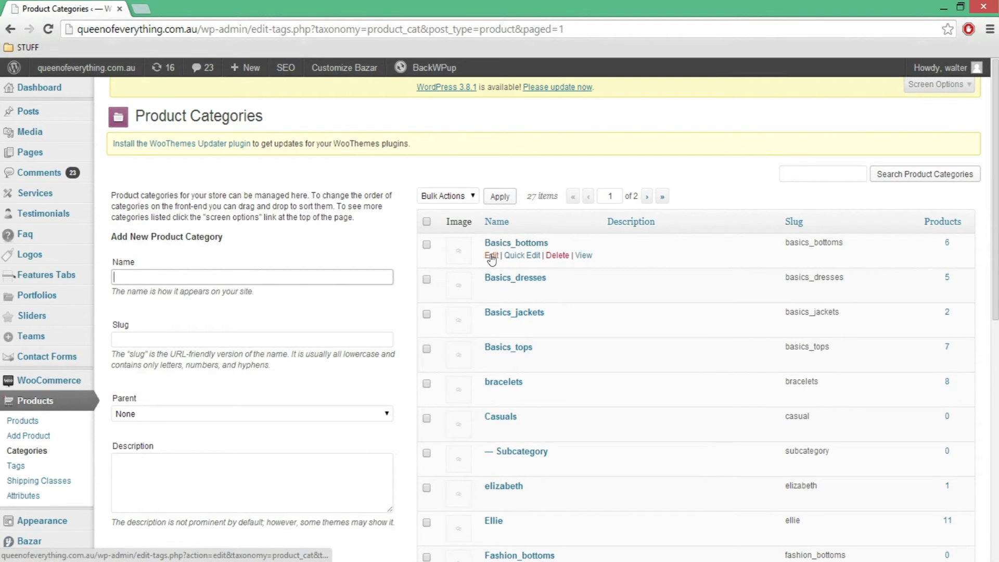
pyautogui.click(492, 256)
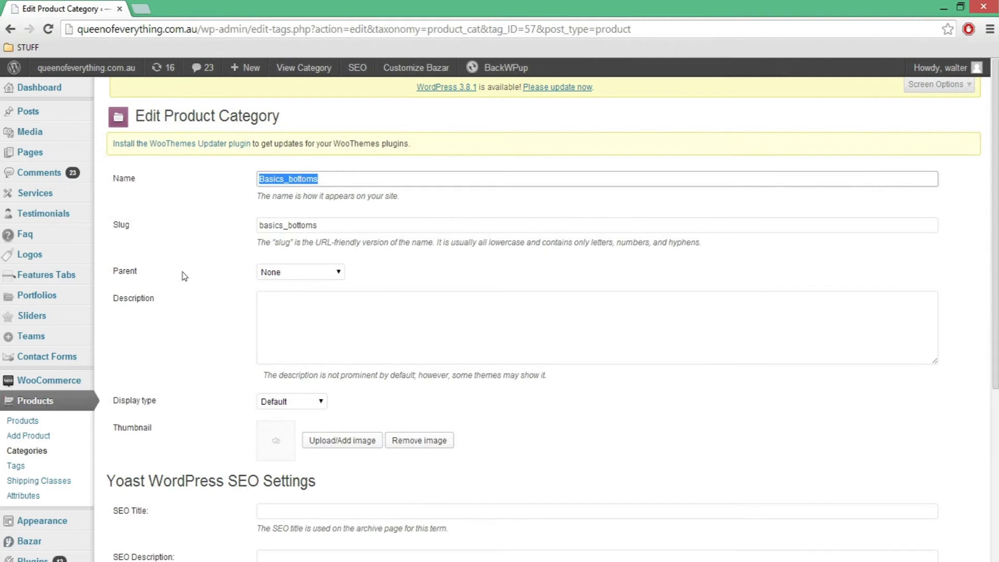
pyautogui.click(10, 29)
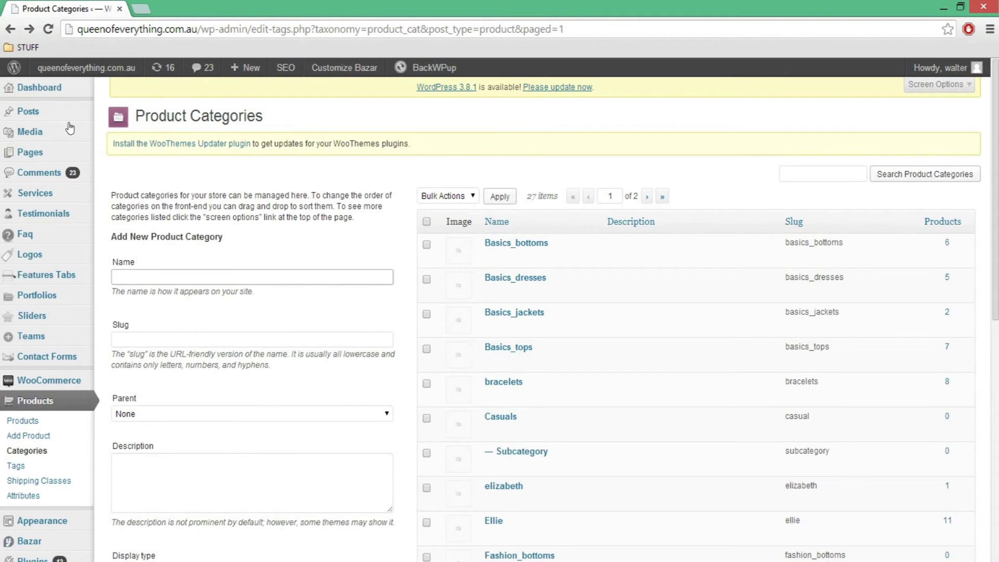
# Create a new page titled SUBCATEGORY
pyautogui.moveTo(40, 126)
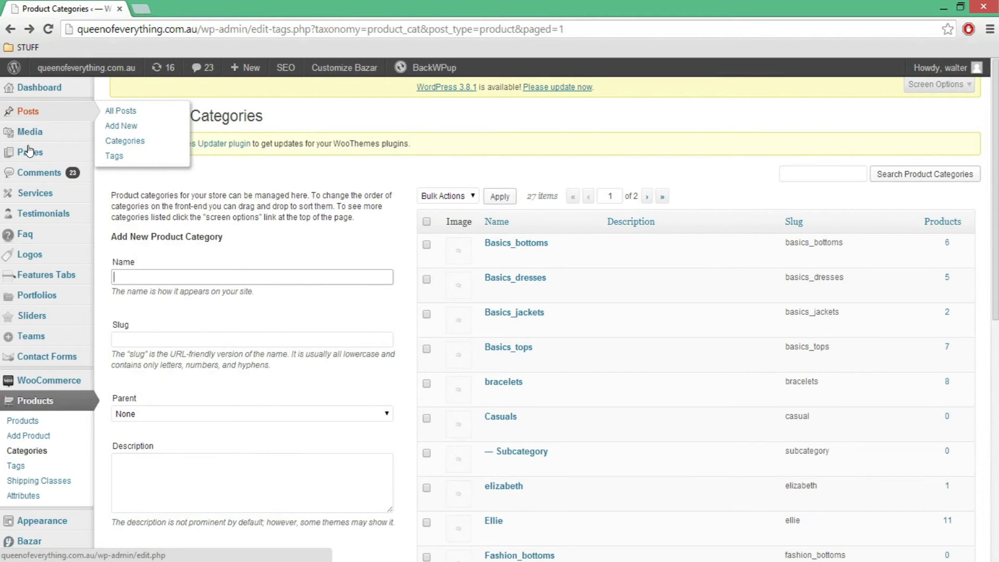
pyautogui.moveTo(29, 155)
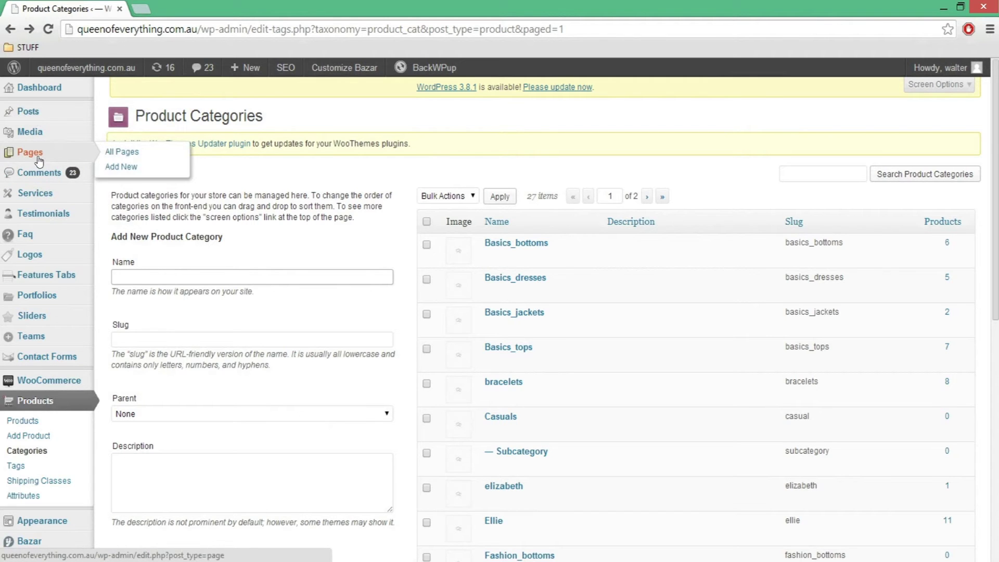
pyautogui.click(127, 171)
pyautogui.click(126, 169)
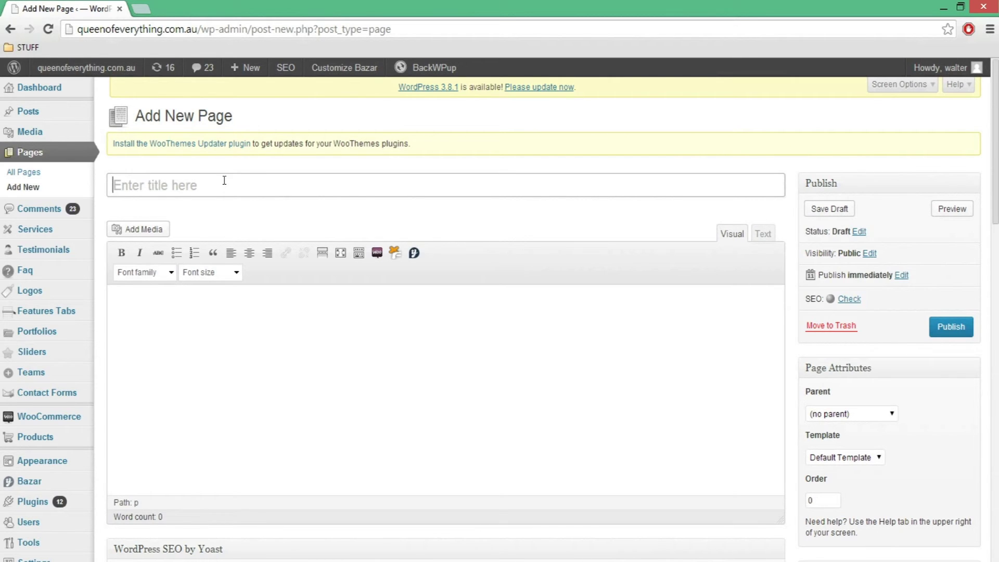
pyautogui.write('SUB')
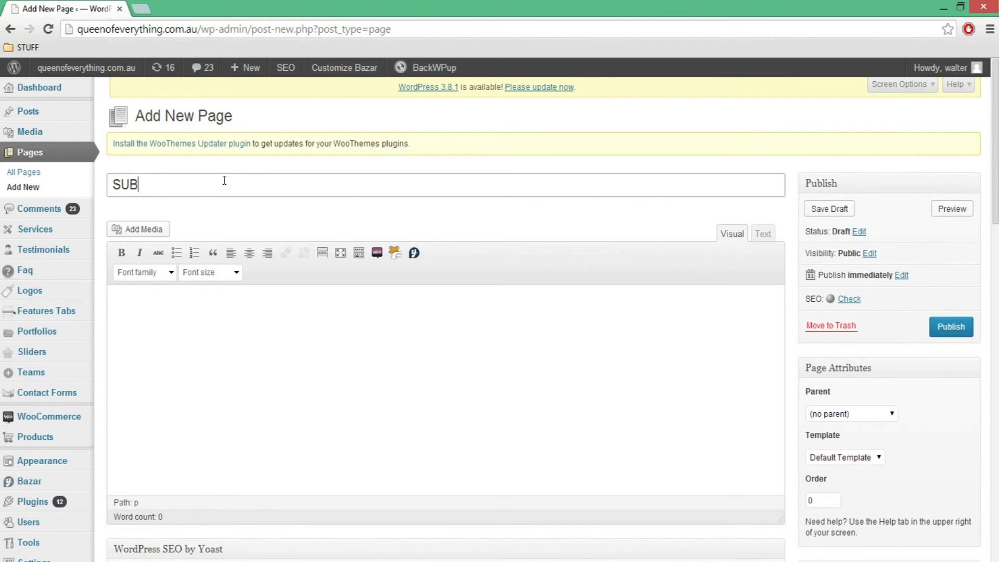
pyautogui.write('CATEGORY')
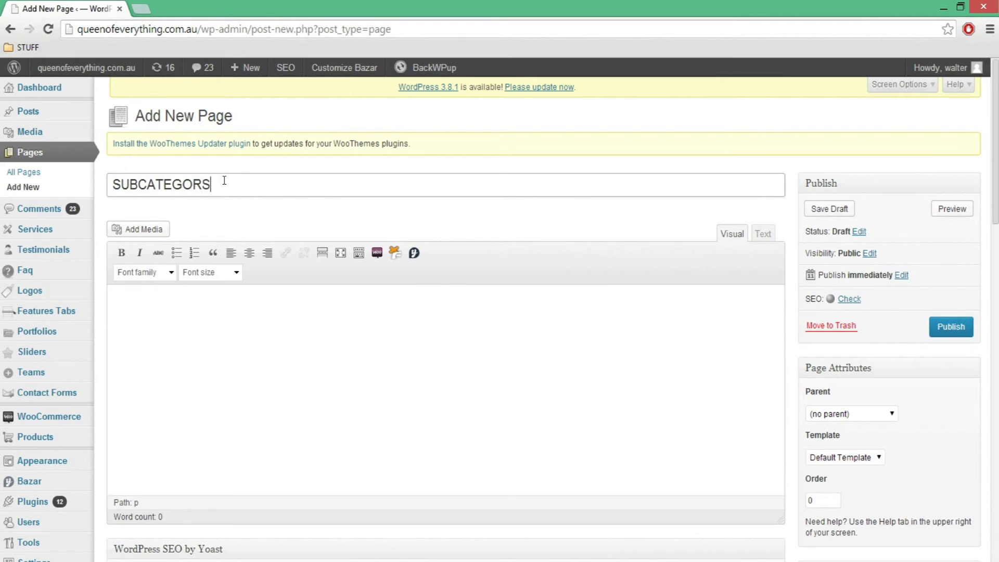
pyautogui.hotkey('ctrl', 'a')
pyautogui.click(261, 189)
pyautogui.hotkey('ctrl', 'a')
pyautogui.click(245, 209)
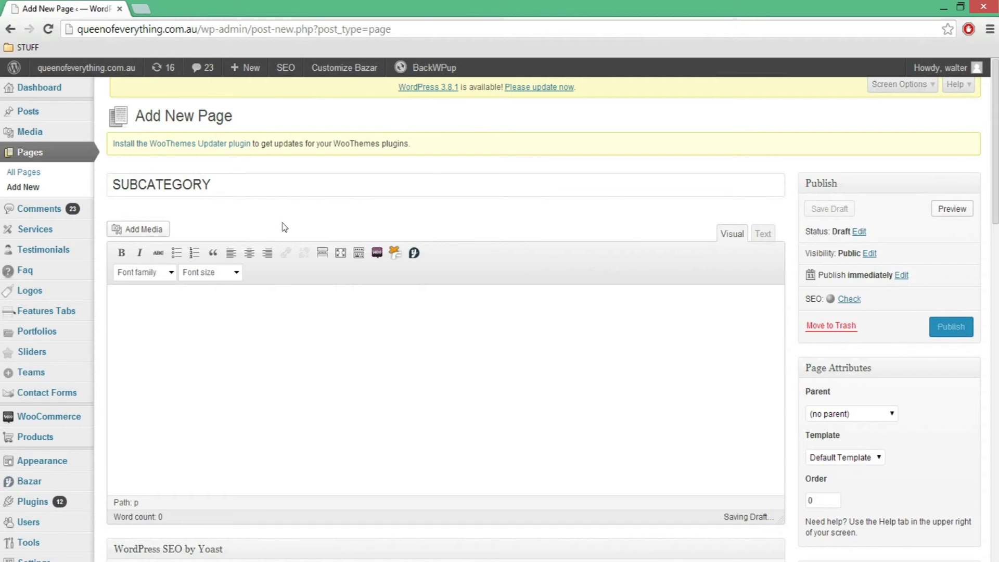
# Insert the WooCommerce Product categories shortcode into the body of the SUBCATEGORY page
pyautogui.click(237, 325)
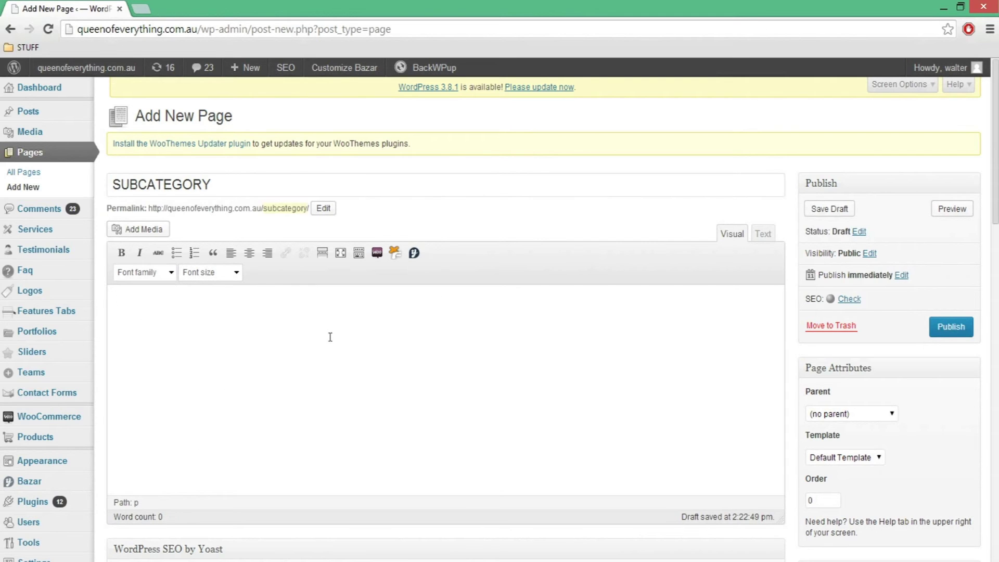
pyautogui.click(378, 254)
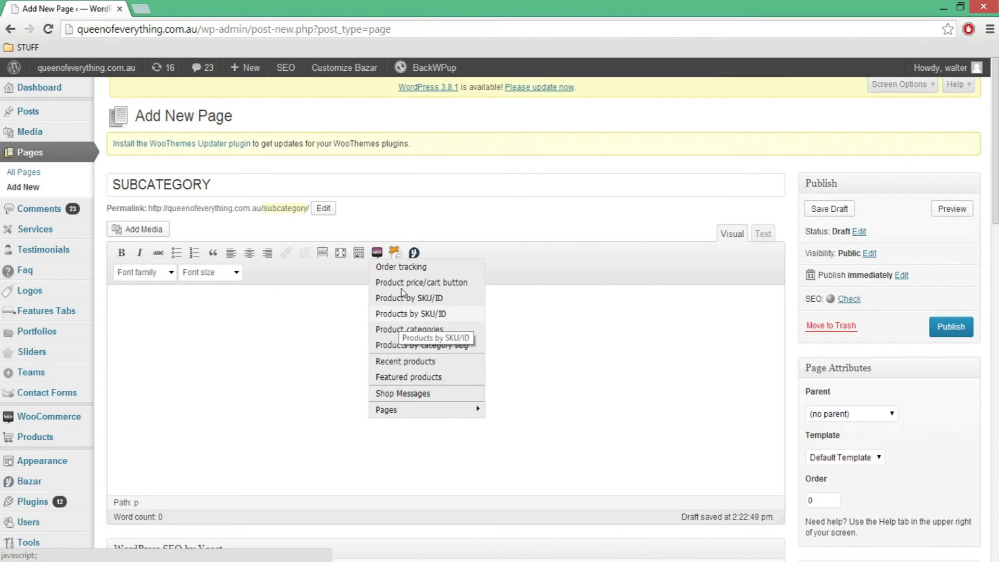
pyautogui.moveTo(455, 406)
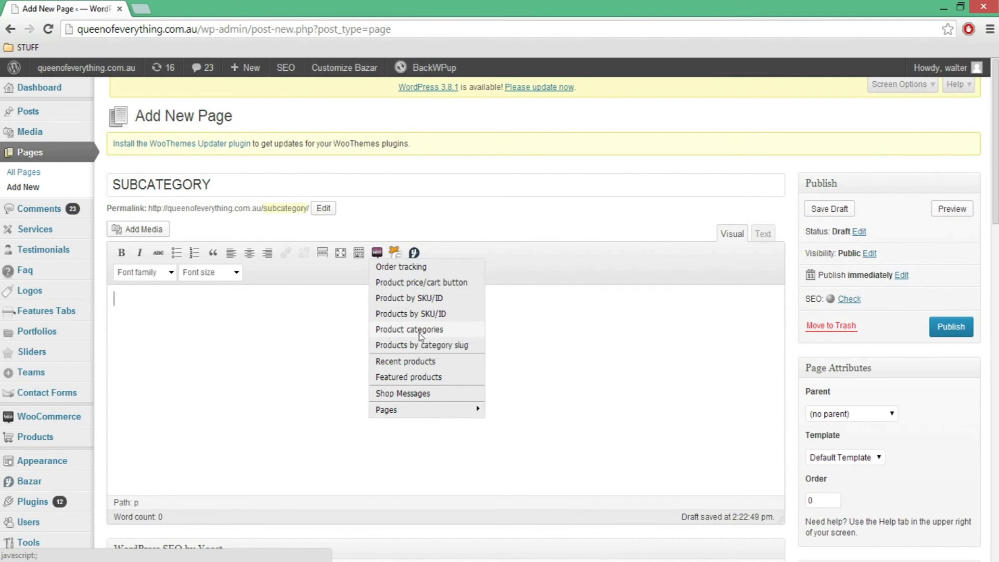
pyautogui.click(422, 331)
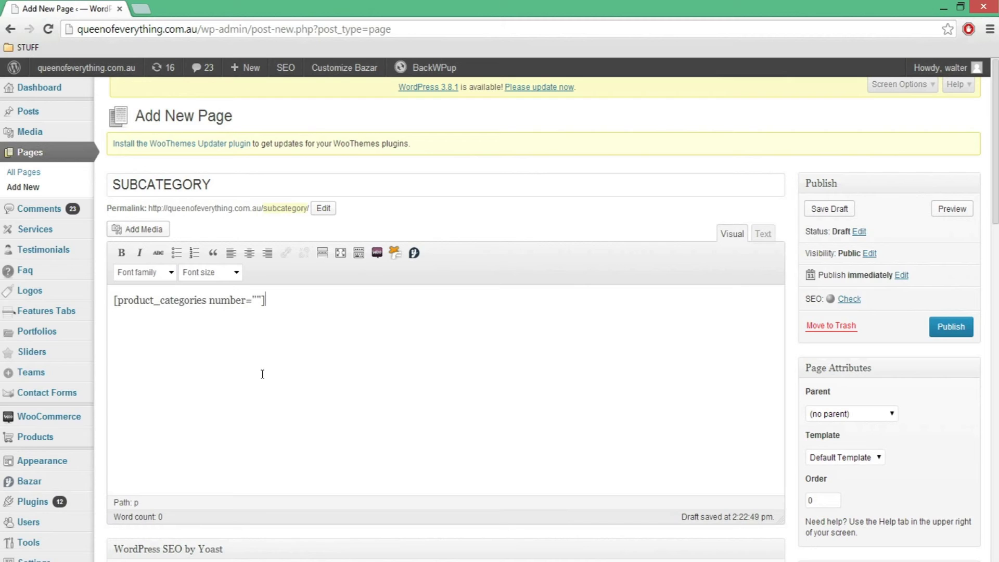
# Set the number value in the product_categories shortcode to subcategory and publish the page
pyautogui.click(257, 301)
pyautogui.write('SUBCAT')
pyautogui.press('BackSpace')
pyautogui.press('BackSpace')
pyautogui.press('BackSpace')
pyautogui.press('BackSpace')
pyautogui.press('BackSpace')
pyautogui.press('BackSpace')
pyautogui.write('subcategory')
pyautogui.click(341, 317)
pyautogui.moveTo(314, 300); pyautogui.dragTo(258, 307)
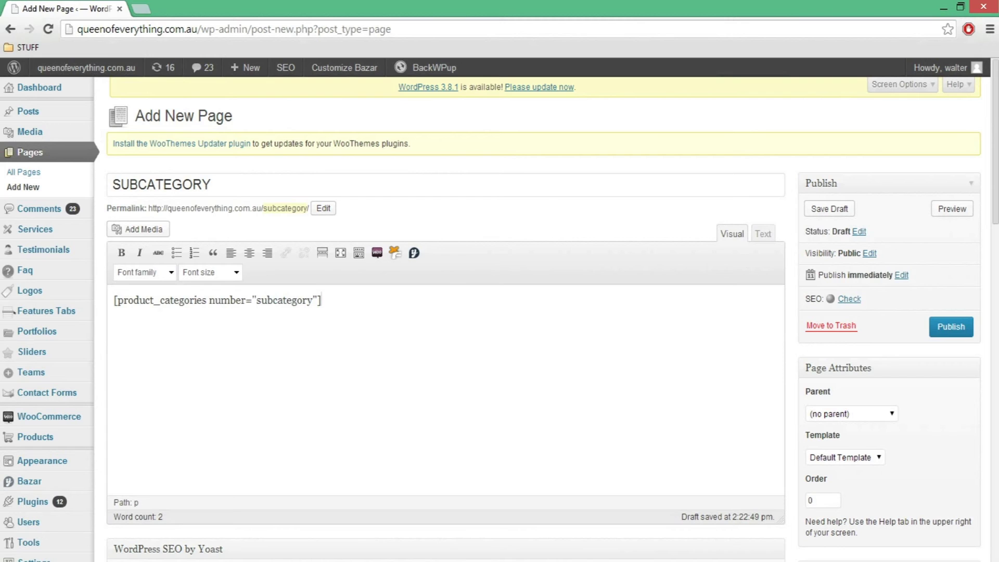
pyautogui.click(939, 336)
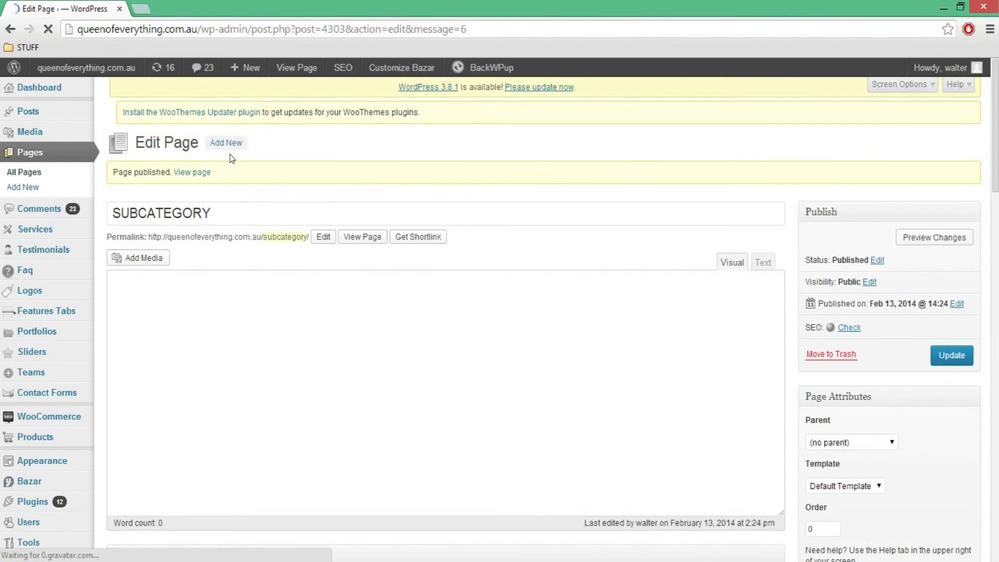
pyautogui.rightClick(73, 91)
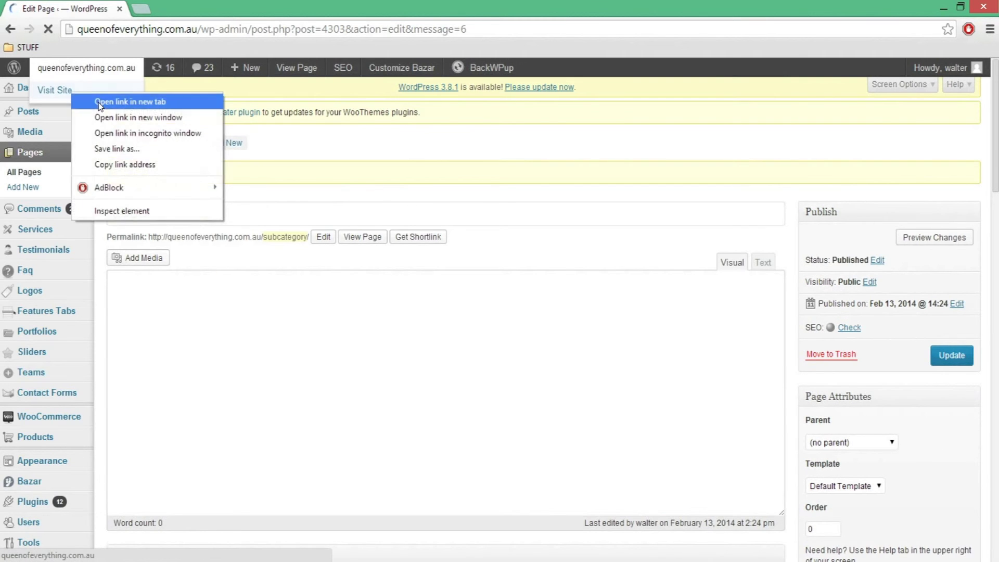
pyautogui.click(104, 98)
pyautogui.click(245, 9)
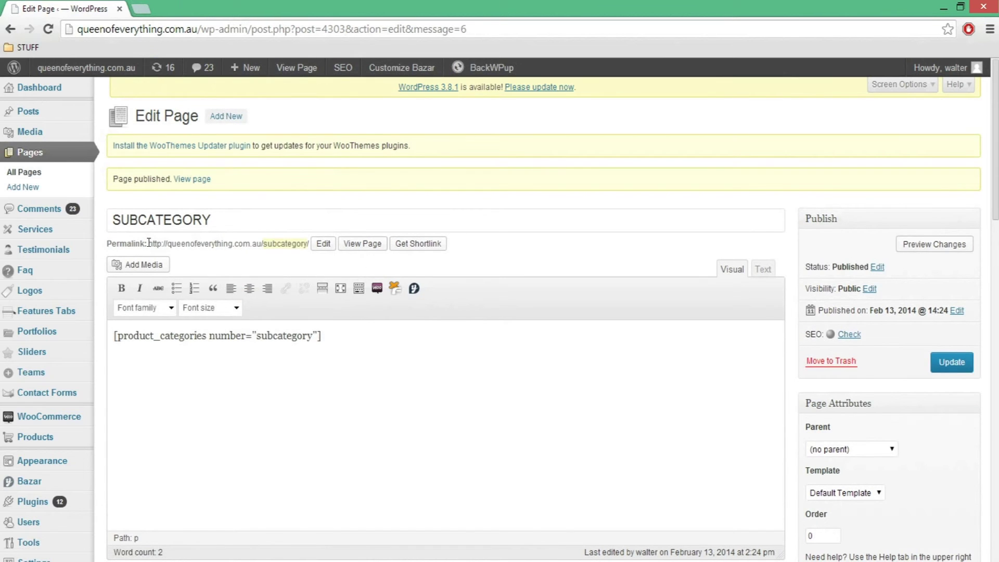
# Copy the published page's permalink and load it in a new browser tab
pyautogui.moveTo(148, 243); pyautogui.dragTo(310, 239)
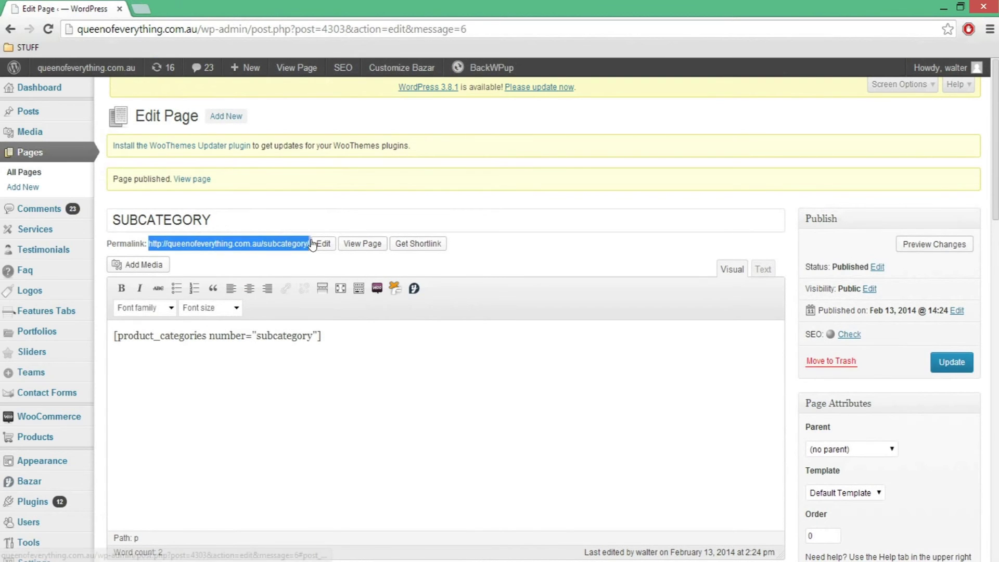
pyautogui.rightClick(286, 243)
pyautogui.click(294, 252)
pyautogui.click(141, 11)
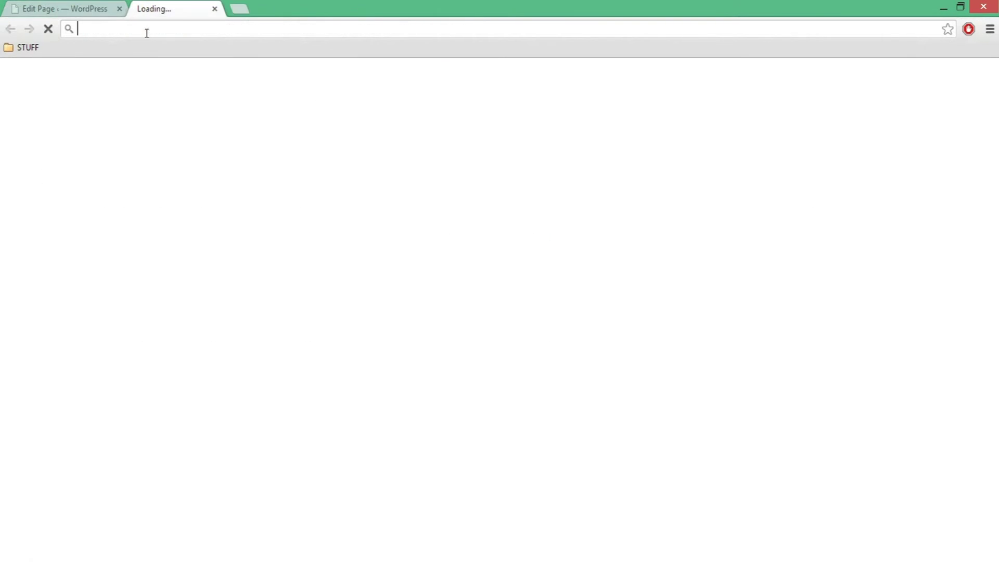
pyautogui.rightClick(156, 28)
pyautogui.click(193, 106)
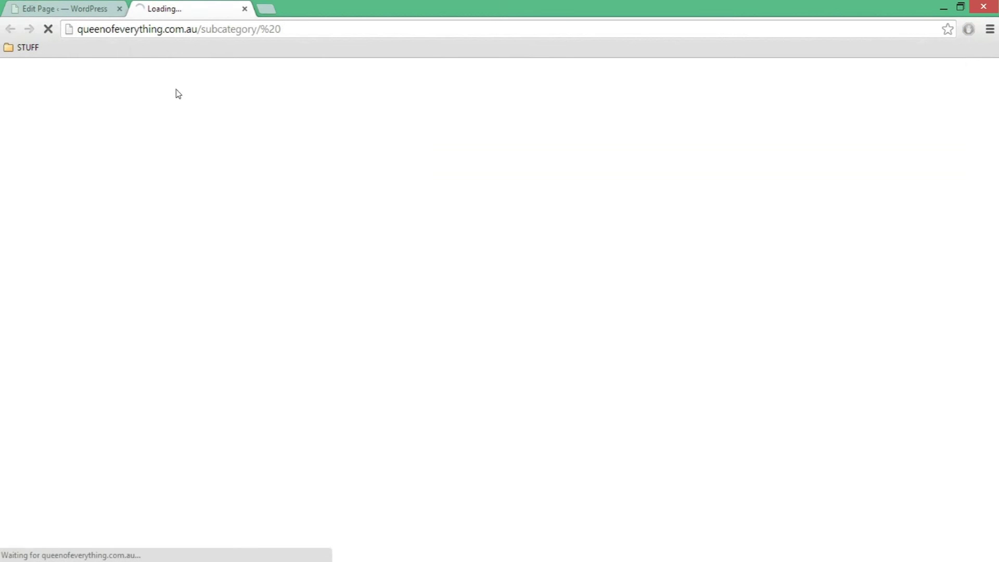
# Remove the trailing space code from the address and load queenofeverything.com.au/subcategory/
pyautogui.click(95, 6)
pyautogui.click(205, 12)
pyautogui.moveTo(260, 30); pyautogui.dragTo(341, 31)
pyautogui.press('BackSpace')
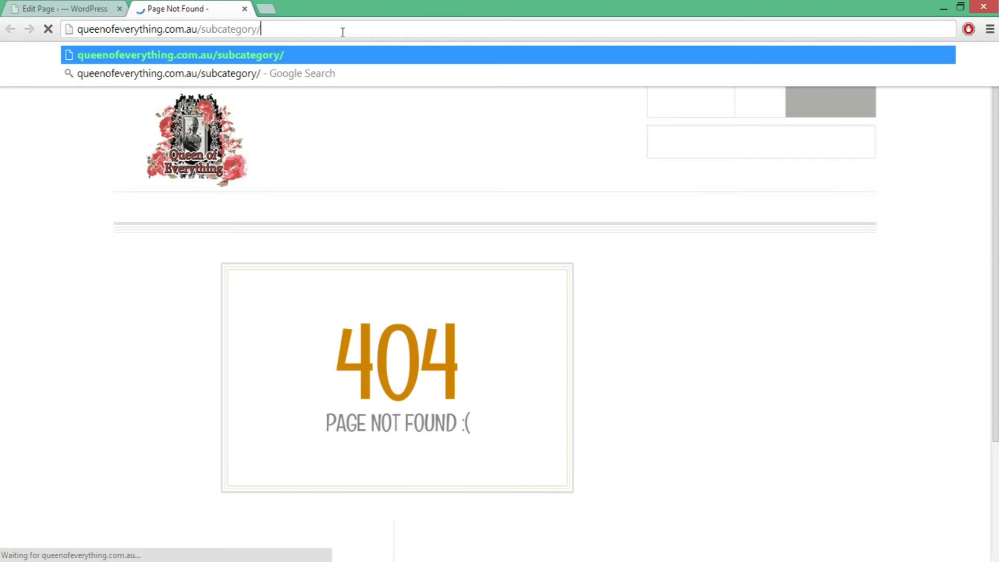
pyautogui.press('BackSpace')
pyautogui.press('Return')
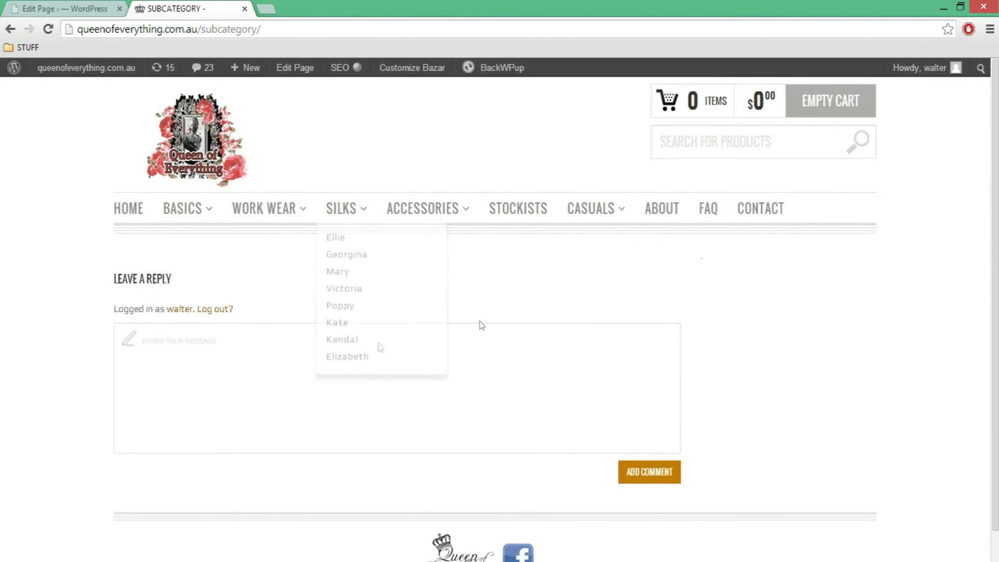
# Examine the items under Casuals in the live site's navigation and compare them with the page title in the editor
pyautogui.click(79, 5)
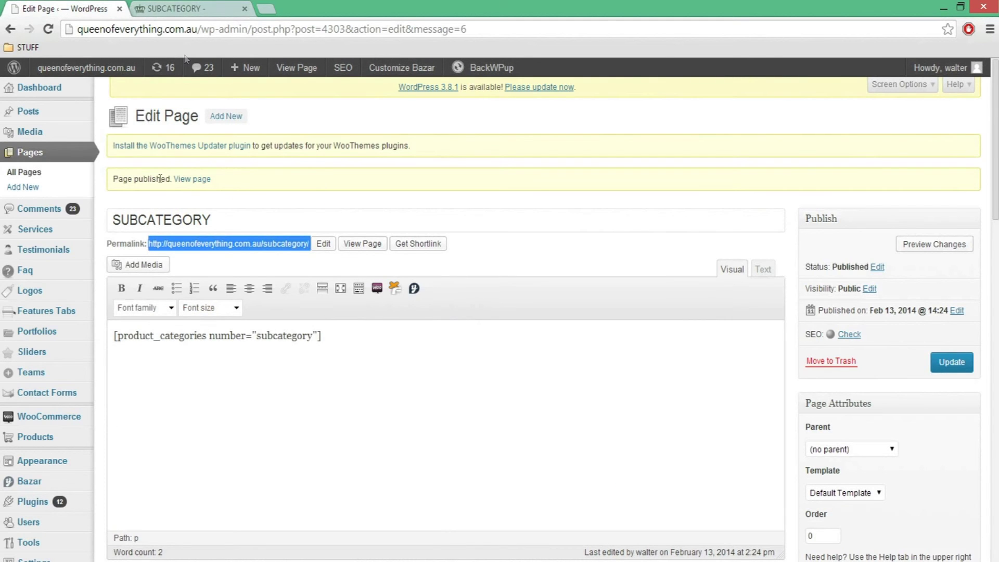
pyautogui.click(192, 5)
pyautogui.click(83, 6)
pyautogui.hotkey('ctrl', 'Tab')
pyautogui.moveTo(563, 207)
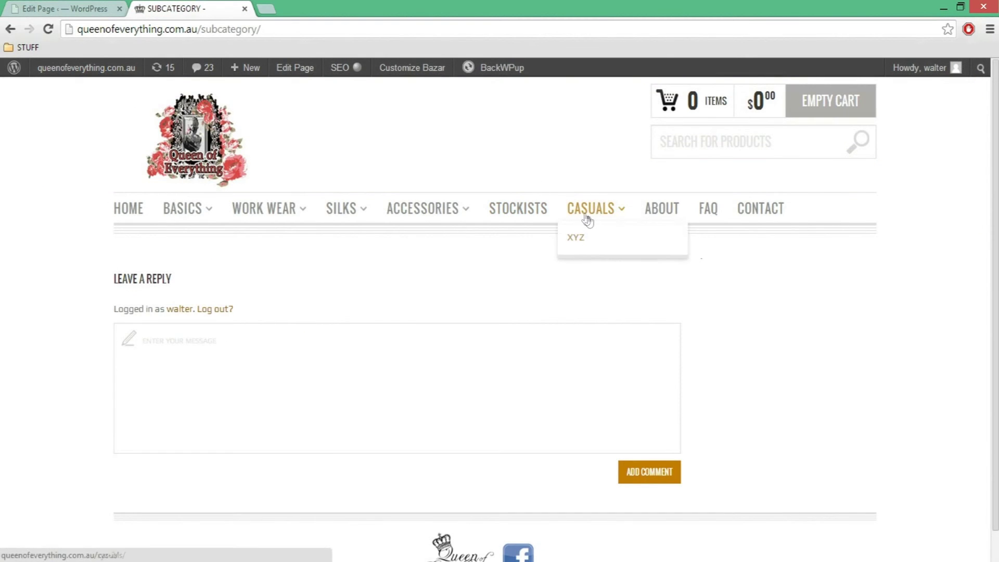
pyautogui.click(80, 5)
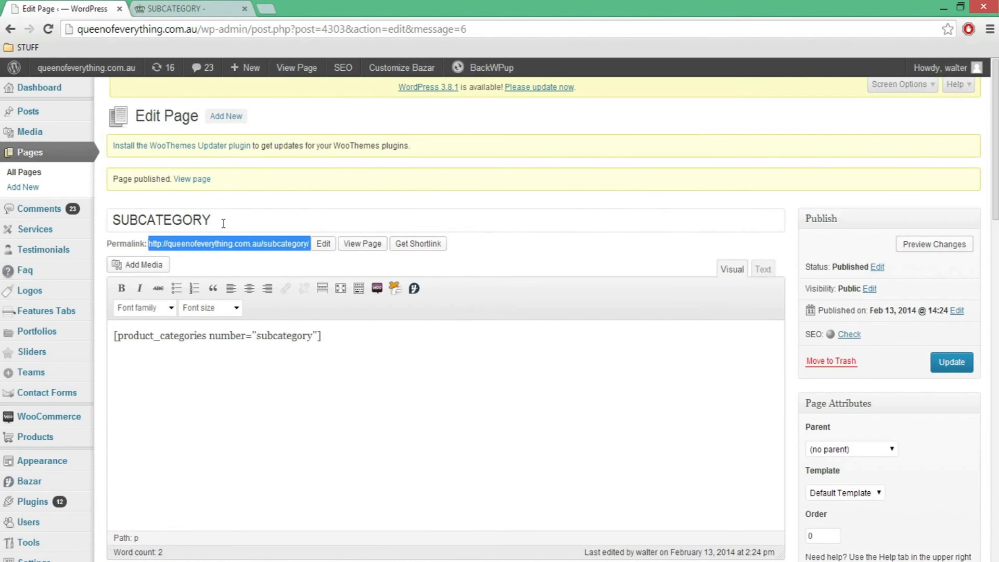
pyautogui.moveTo(210, 218); pyautogui.dragTo(97, 218)
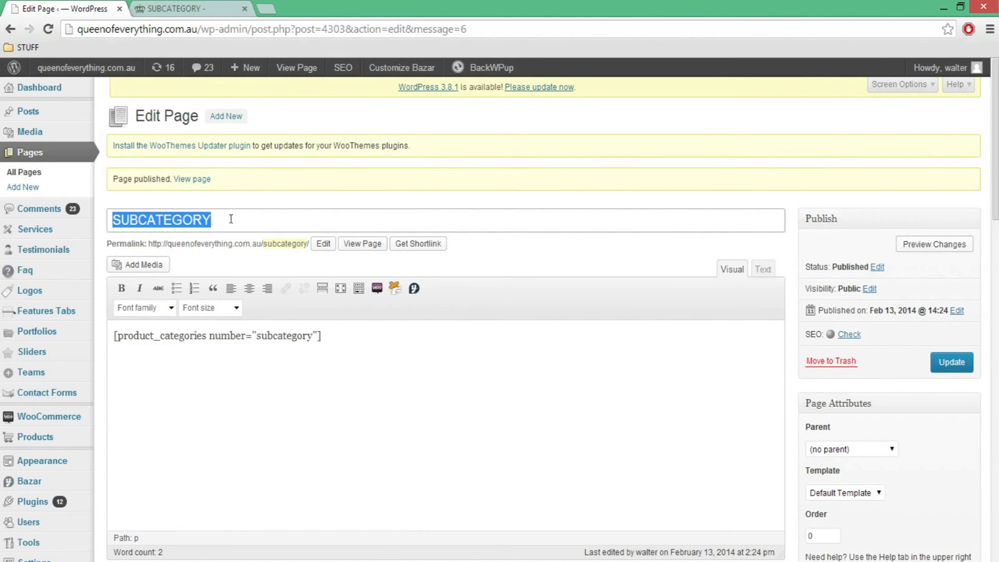
pyautogui.click(263, 219)
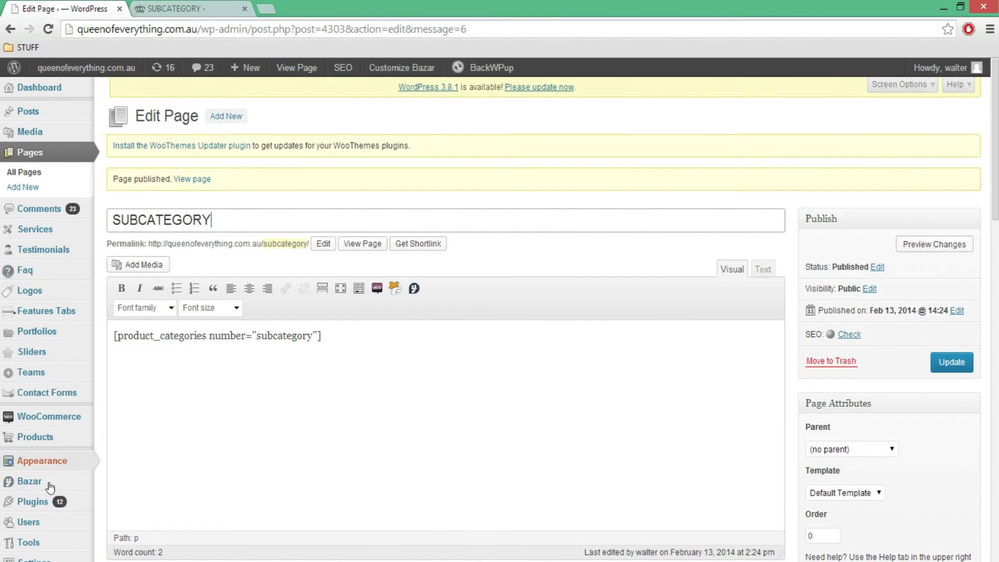
# Open the site's menu editor and add the SUBCATEGORY page to the main navigation menu
pyautogui.moveTo(40, 465)
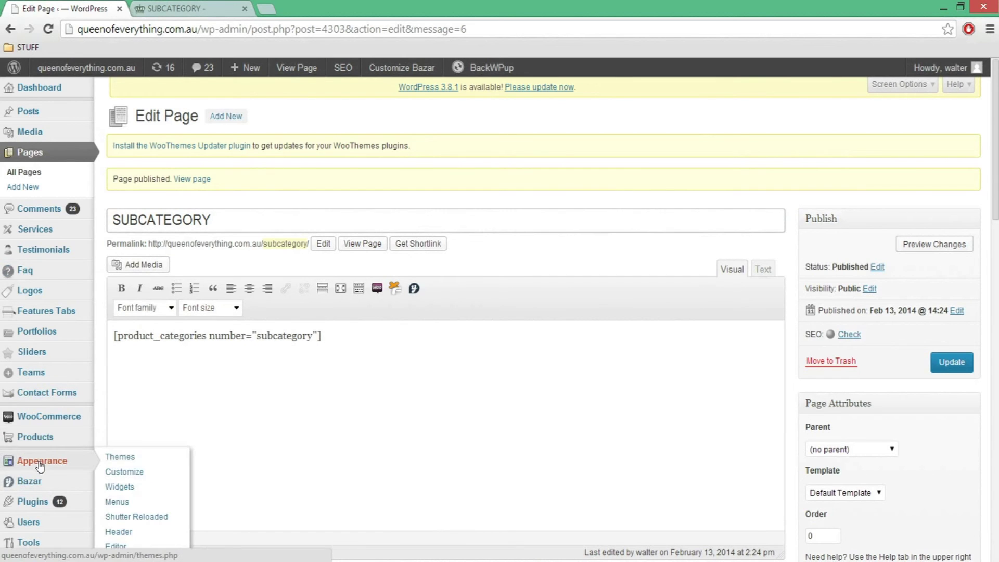
pyautogui.click(129, 503)
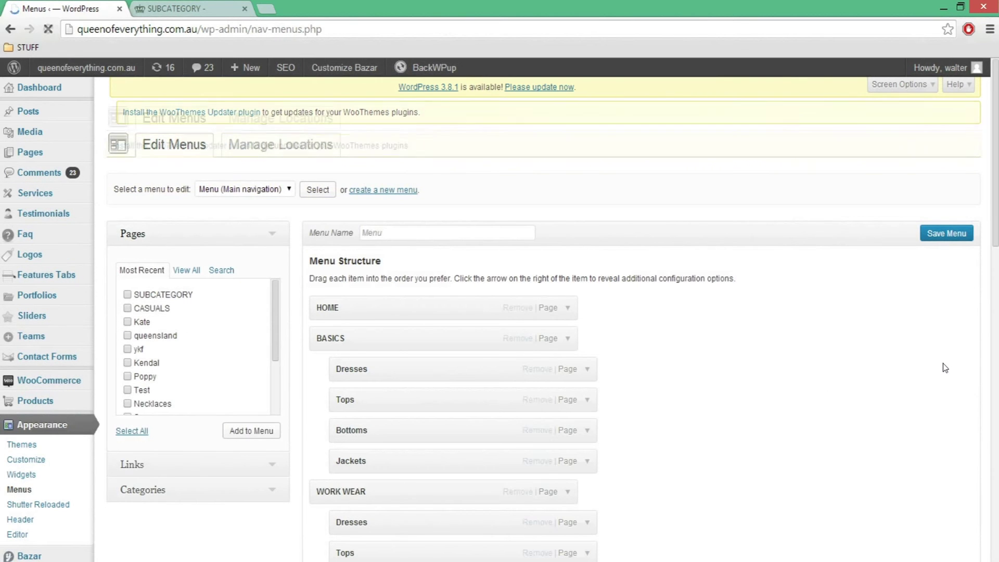
pyautogui.scroll(-1, 542, 313)
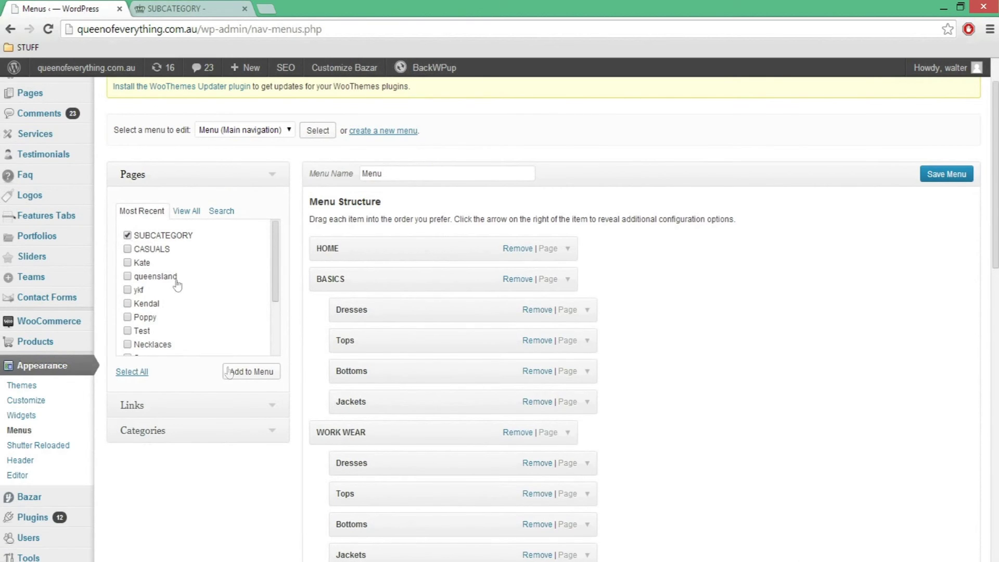
pyautogui.click(246, 373)
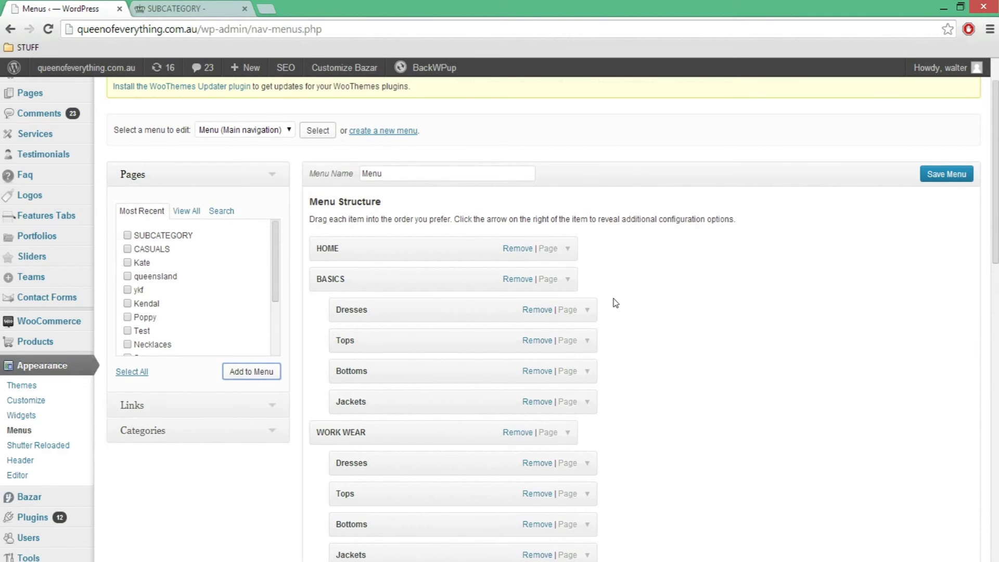
# Move the SUBCATEGORY menu item below XYZ and indent it as a sub-item of CASUALS
pyautogui.scroll(-17, 616, 302)
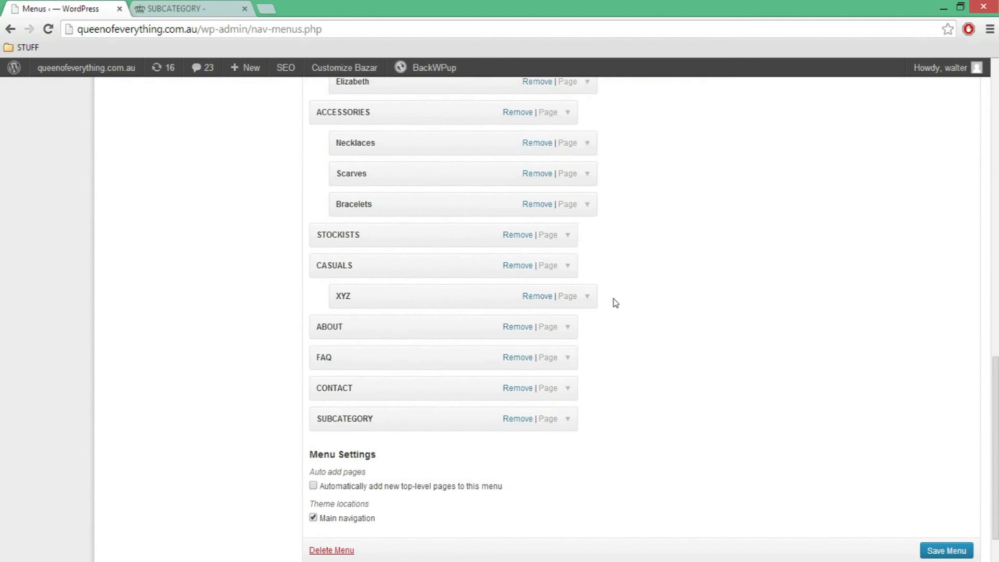
pyautogui.moveTo(341, 421); pyautogui.dragTo(339, 329)
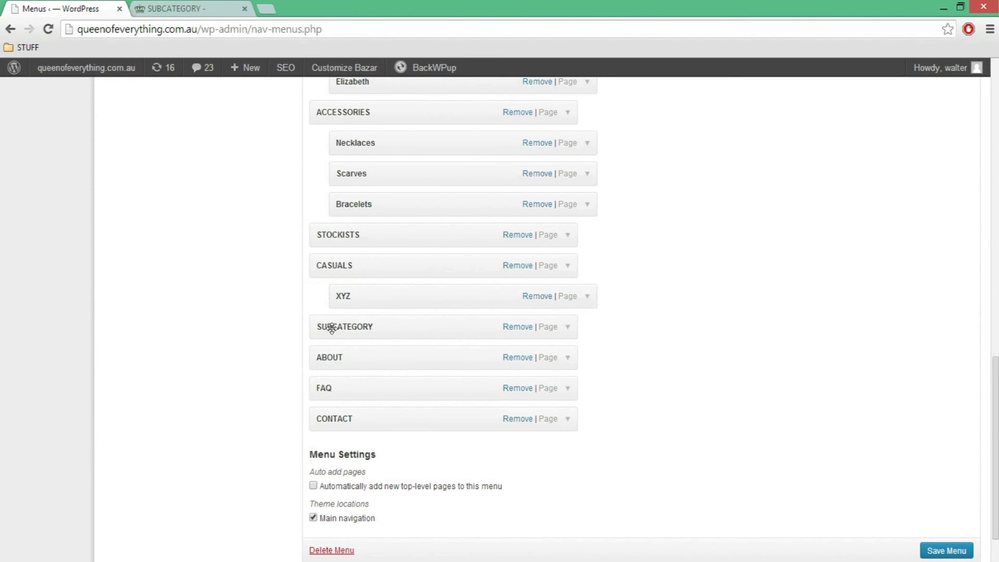
pyautogui.moveTo(331, 328); pyautogui.dragTo(350, 316)
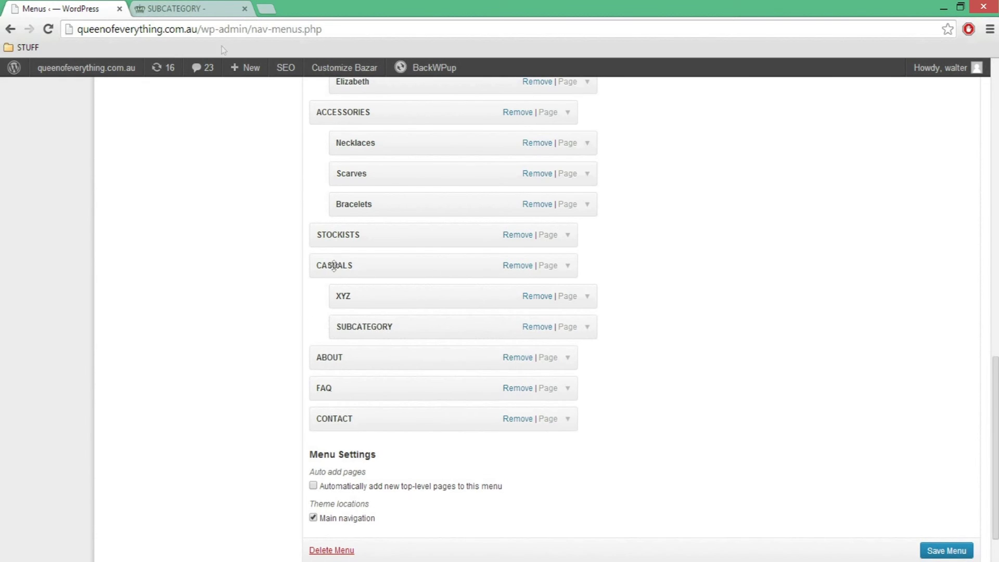
# Check the Casuals submenu on the live site and return to the menu editor
pyautogui.click(207, 6)
pyautogui.moveTo(591, 208)
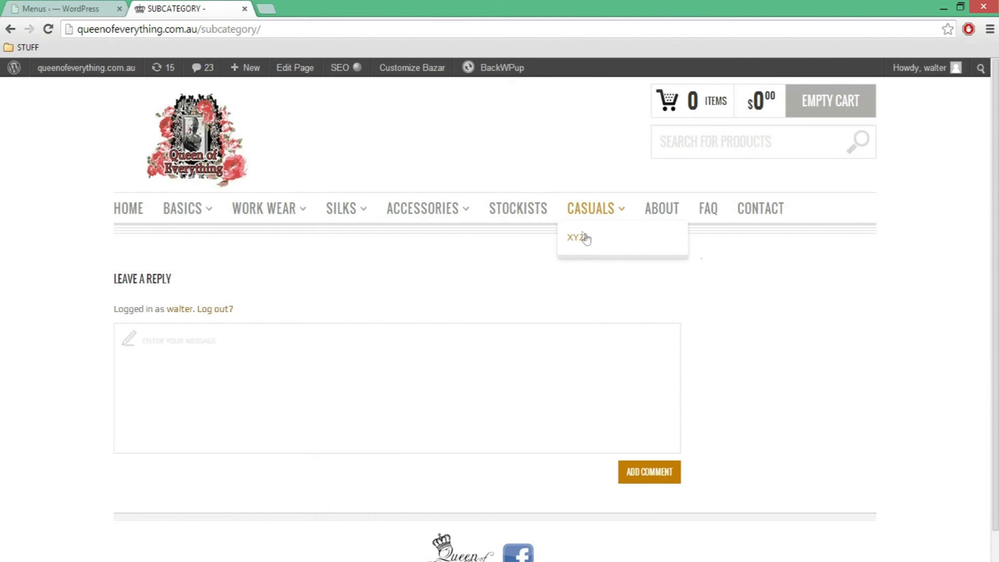
pyautogui.click(54, 7)
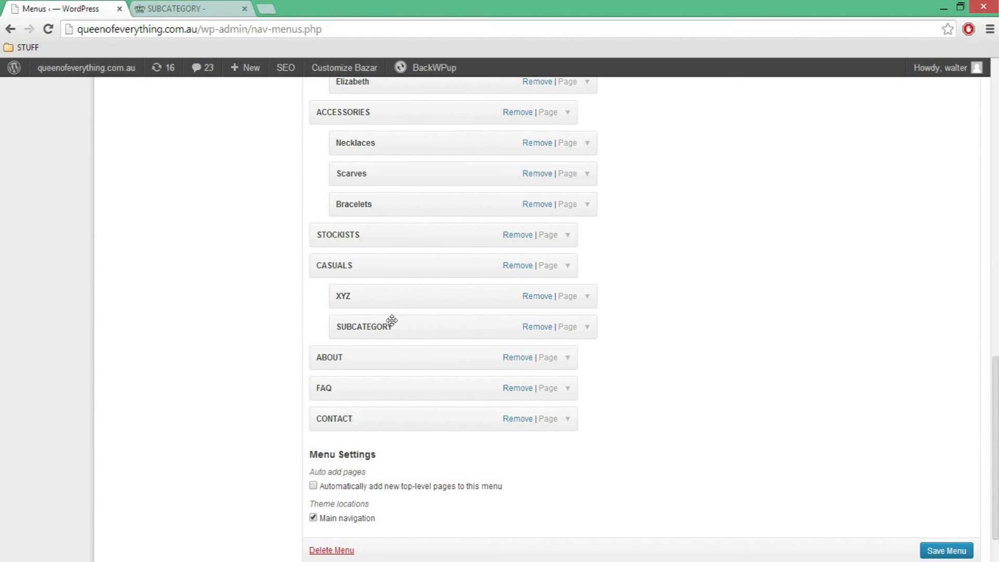
# Save the main navigation menu and switch back to the live SUBCATEGORY page
pyautogui.click(931, 552)
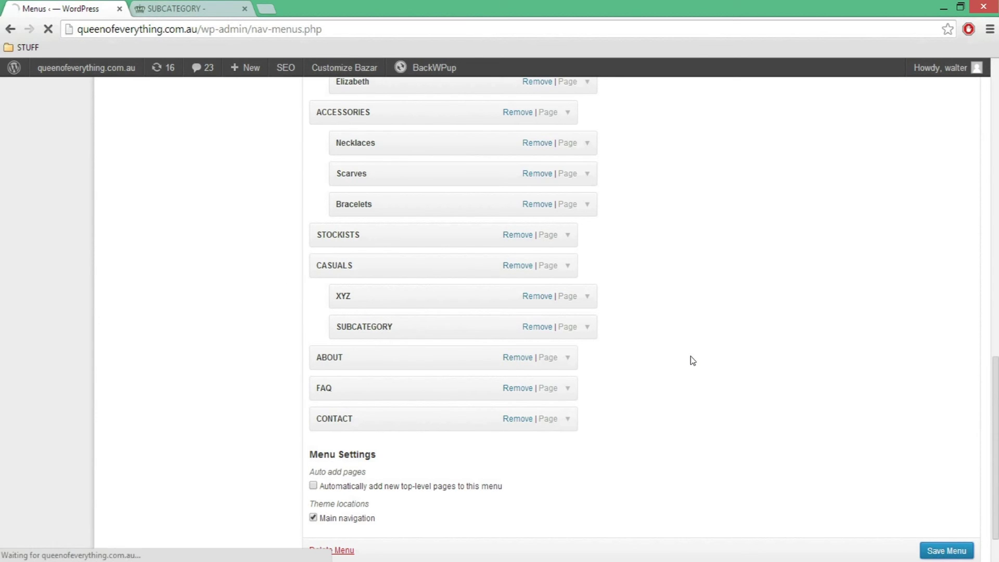
pyautogui.click(192, 6)
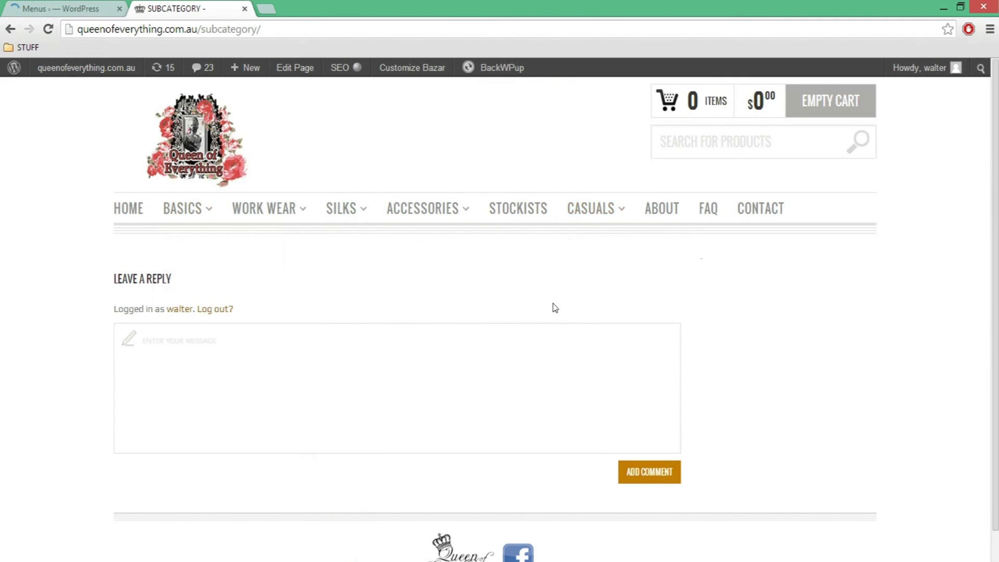
# Reload the live SUBCATEGORY page, check the Casuals submenu against the other dropdowns, and open its SUBCATEGORY entry
pyautogui.click(47, 29)
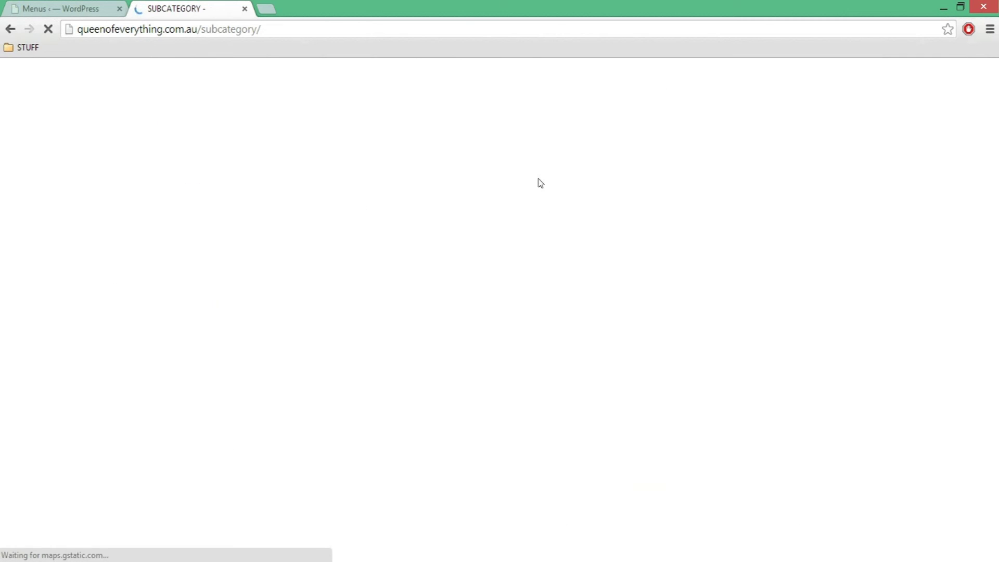
pyautogui.moveTo(553, 216)
pyautogui.click(555, 255)
pyautogui.moveTo(624, 223)
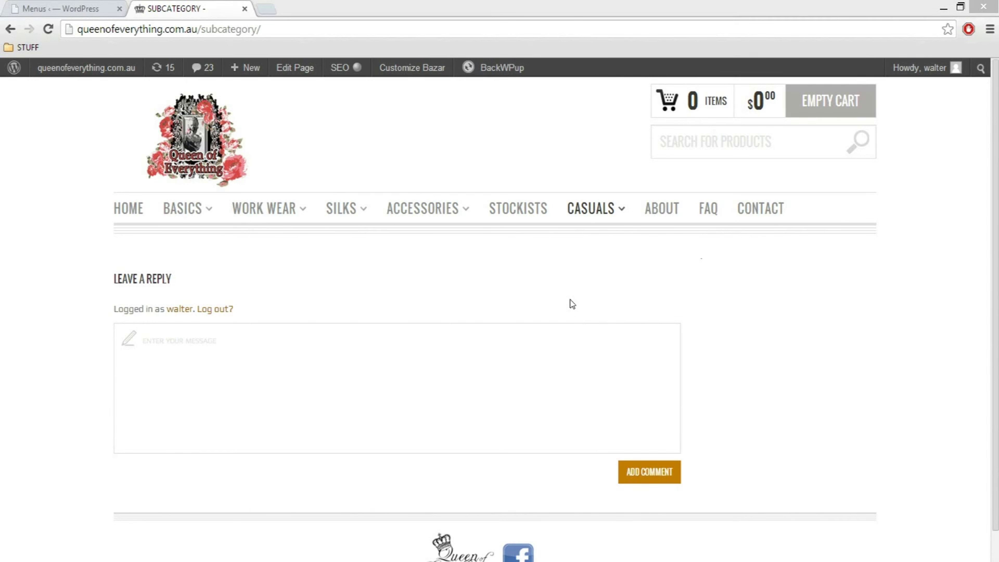
pyautogui.moveTo(457, 206)
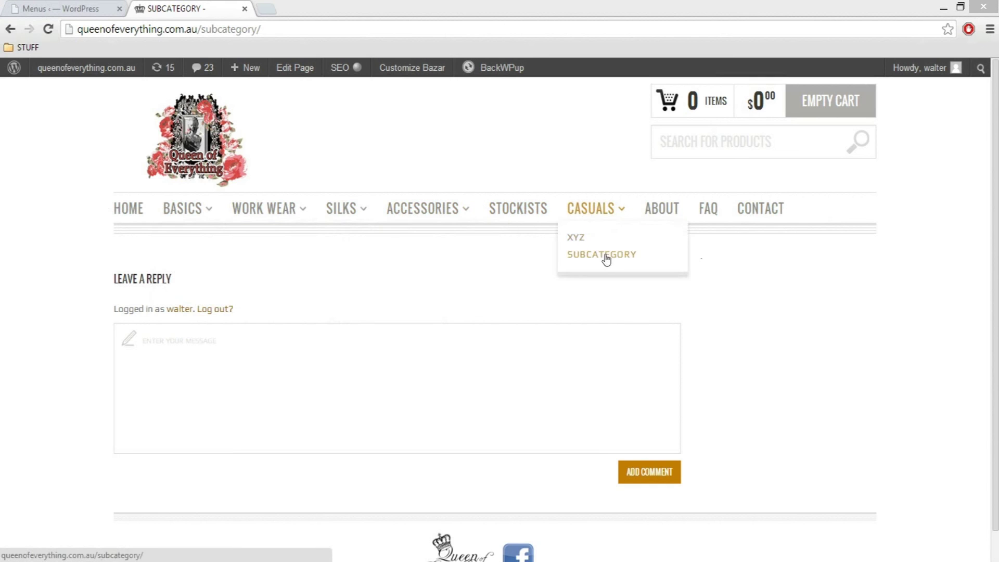
pyautogui.moveTo(421, 213)
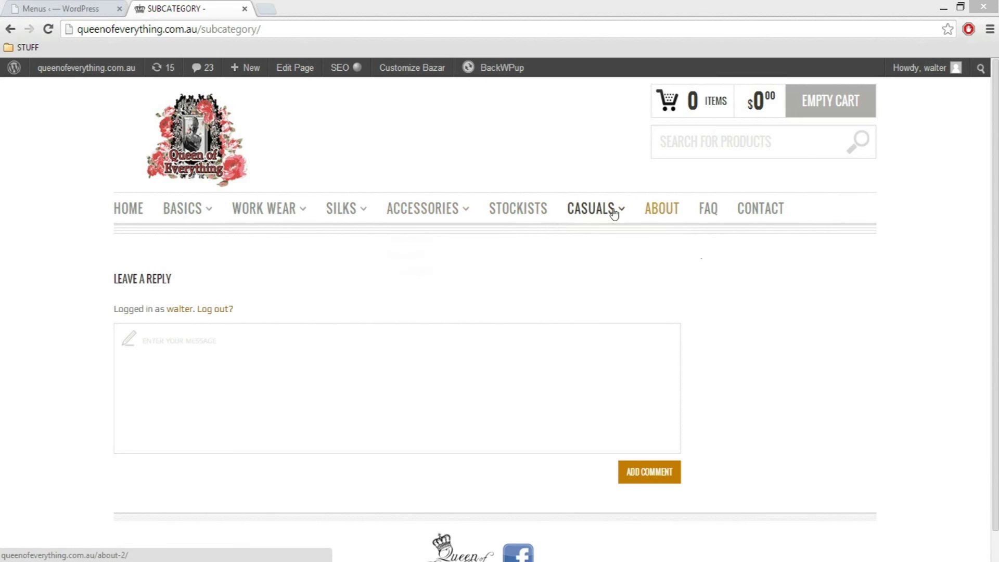
pyautogui.moveTo(609, 217)
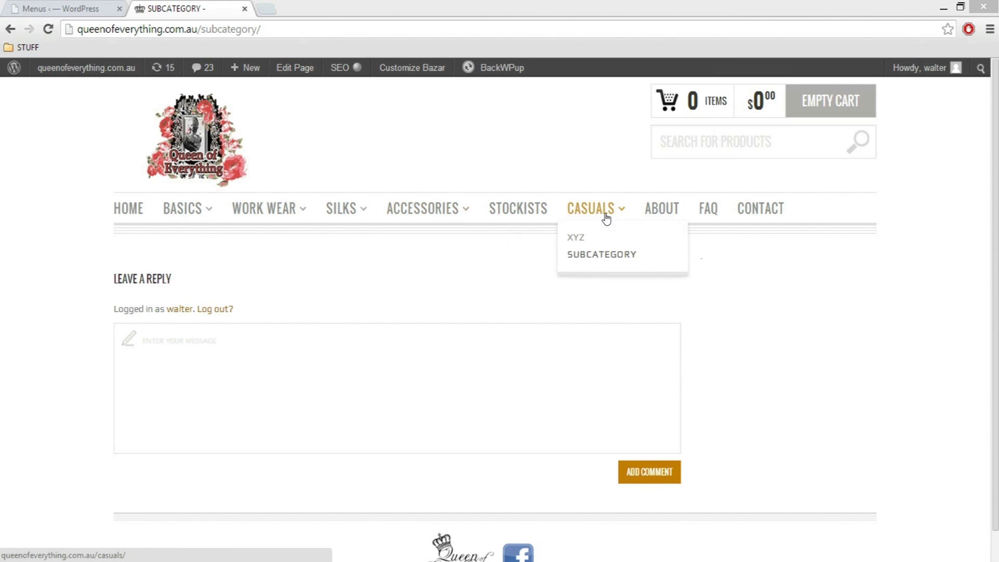
pyautogui.click(597, 257)
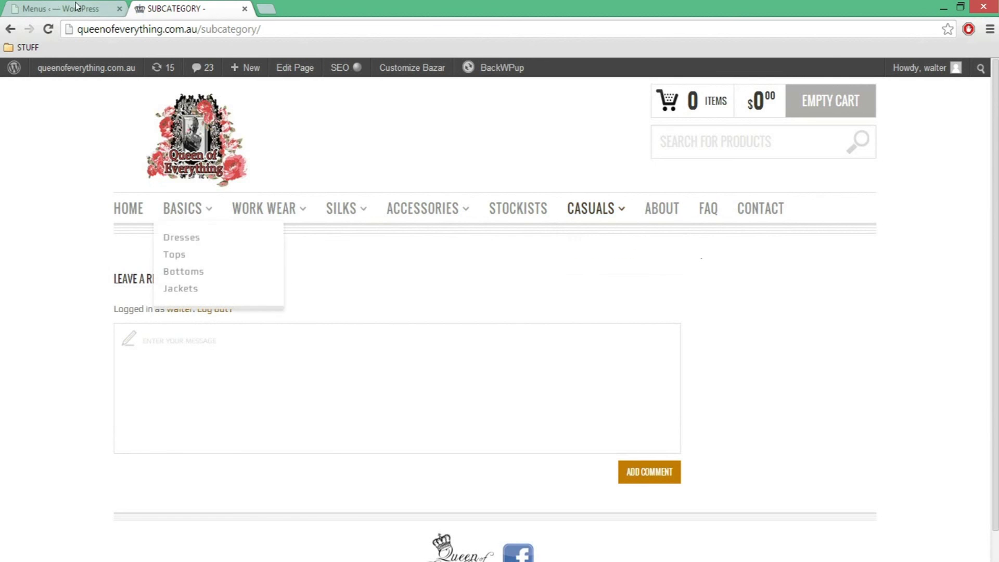
pyautogui.click(587, 260)
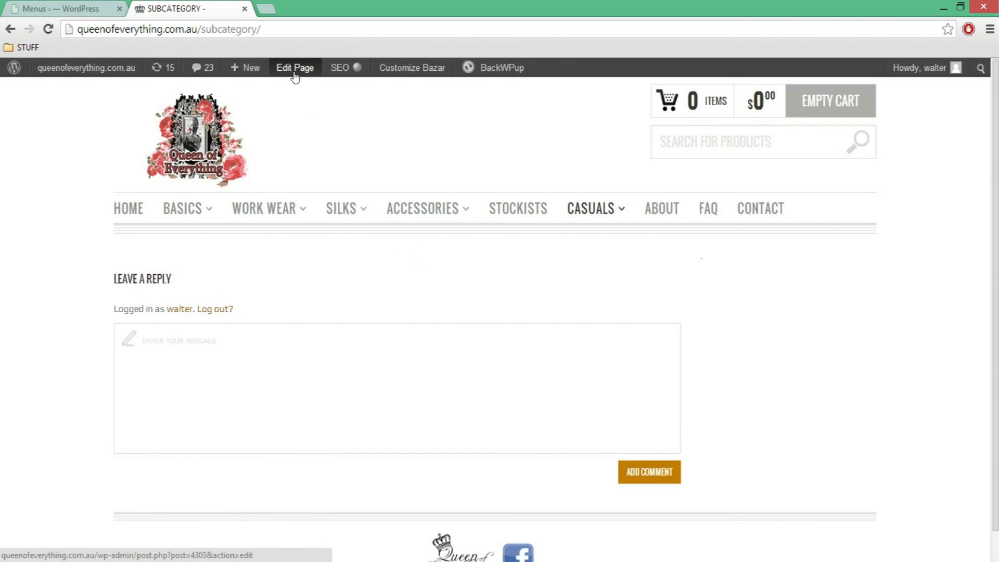
# Open the live SUBCATEGORY page for editing and change its title to "Subcategory"
pyautogui.click(295, 69)
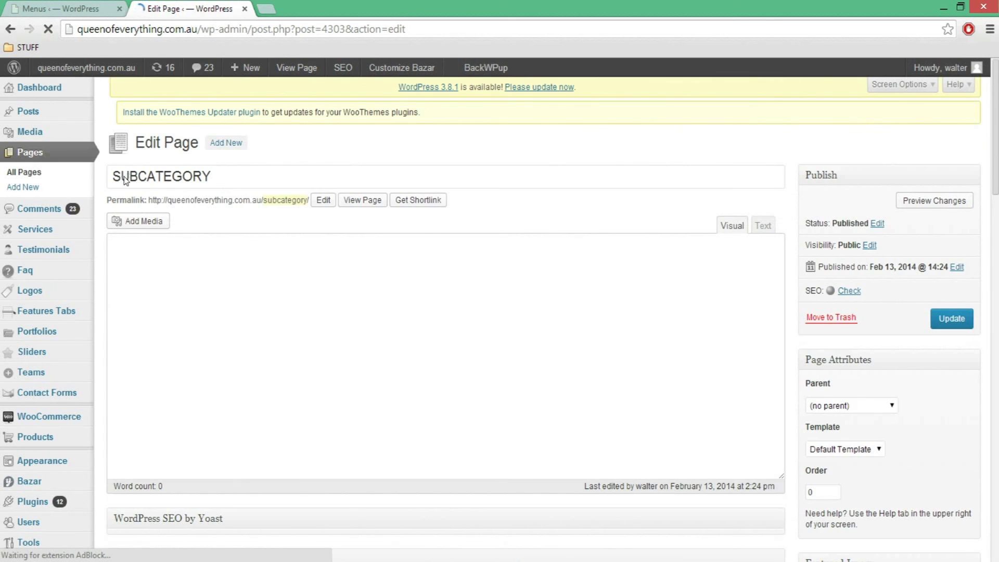
pyautogui.moveTo(126, 190); pyautogui.dragTo(280, 187)
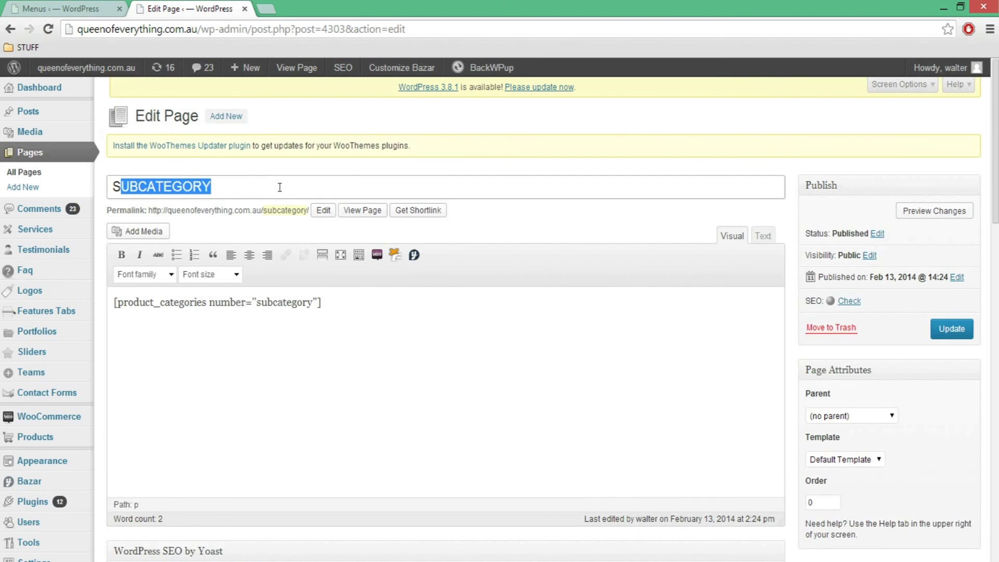
pyautogui.write('ubcategory')
# Review the product_categories shortcode in the page content and the list of available WooCommerce shortcodes
pyautogui.scroll(-1, 280, 188)
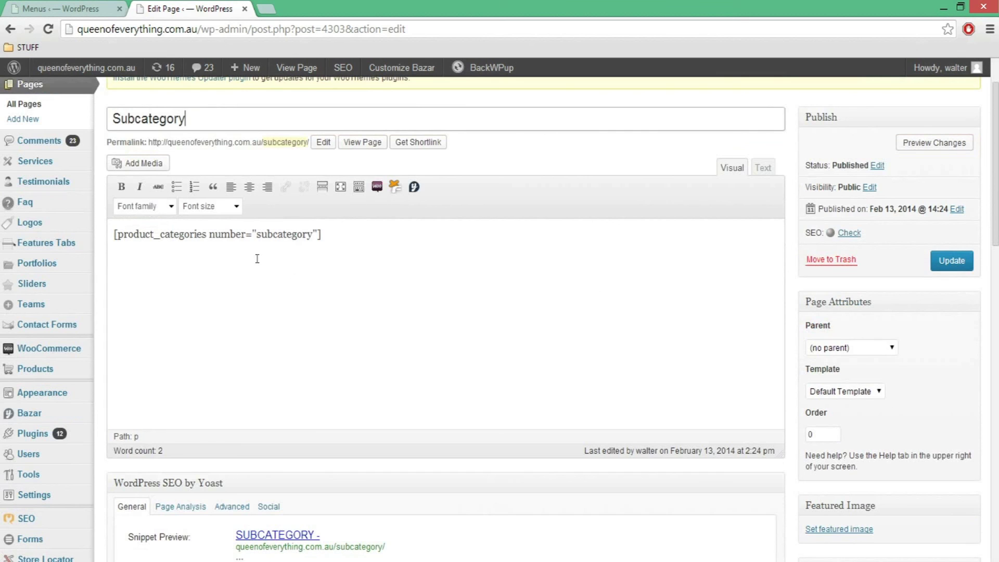
pyautogui.moveTo(323, 233); pyautogui.dragTo(78, 234)
pyautogui.click(392, 235)
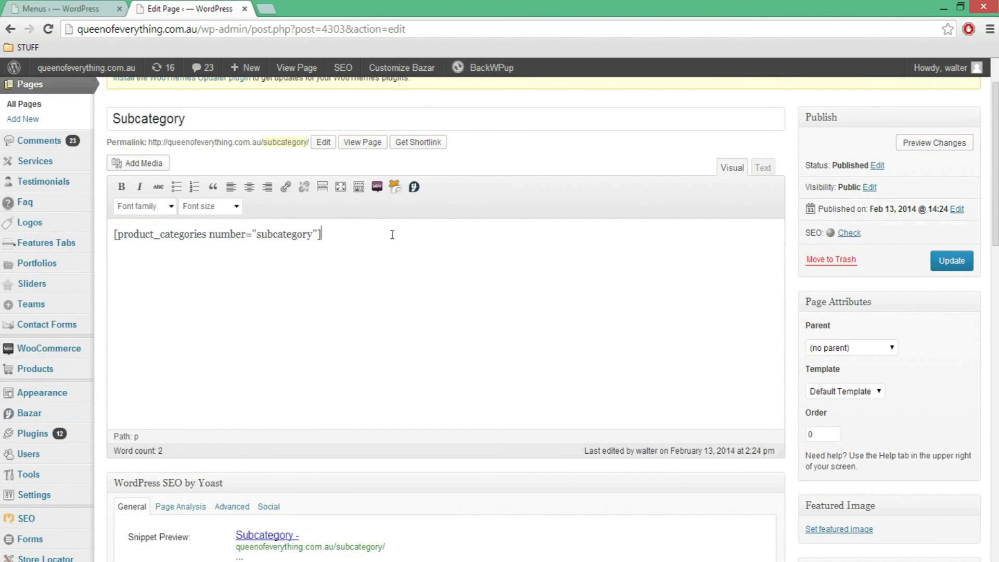
pyautogui.moveTo(393, 233); pyautogui.dragTo(113, 234)
pyautogui.click(408, 236)
pyautogui.scroll(2, 396, 242)
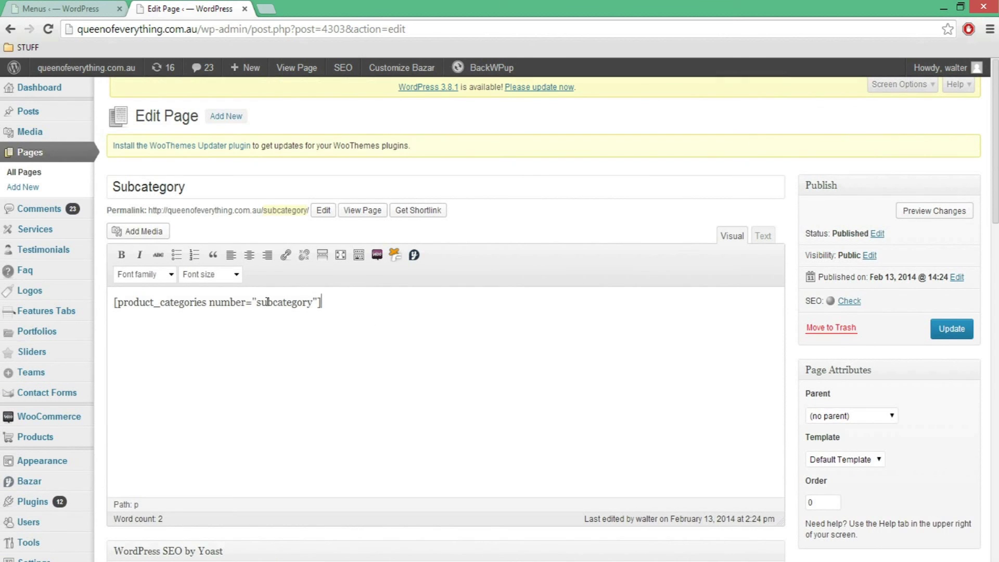
pyautogui.moveTo(375, 301); pyautogui.dragTo(85, 303)
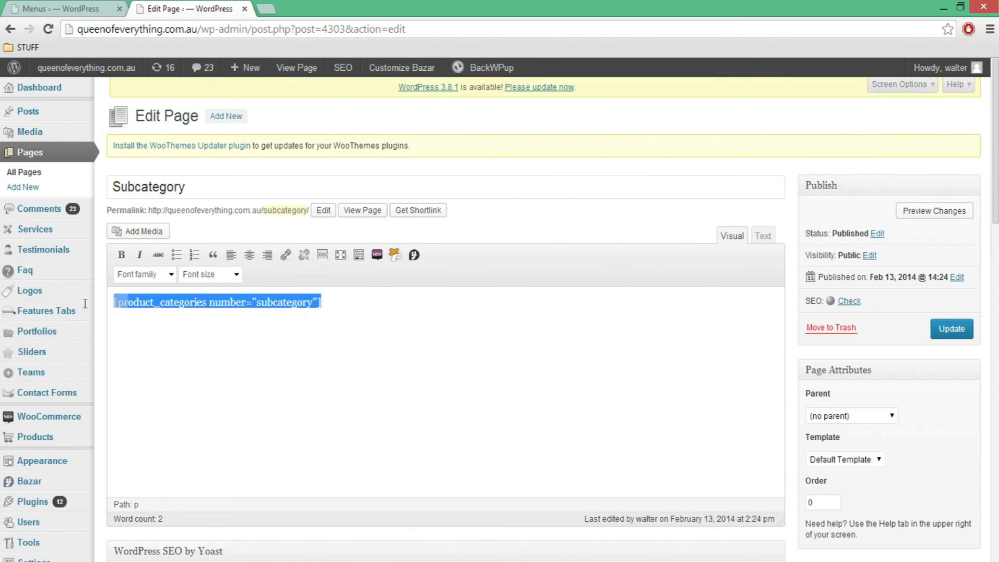
pyautogui.click(390, 305)
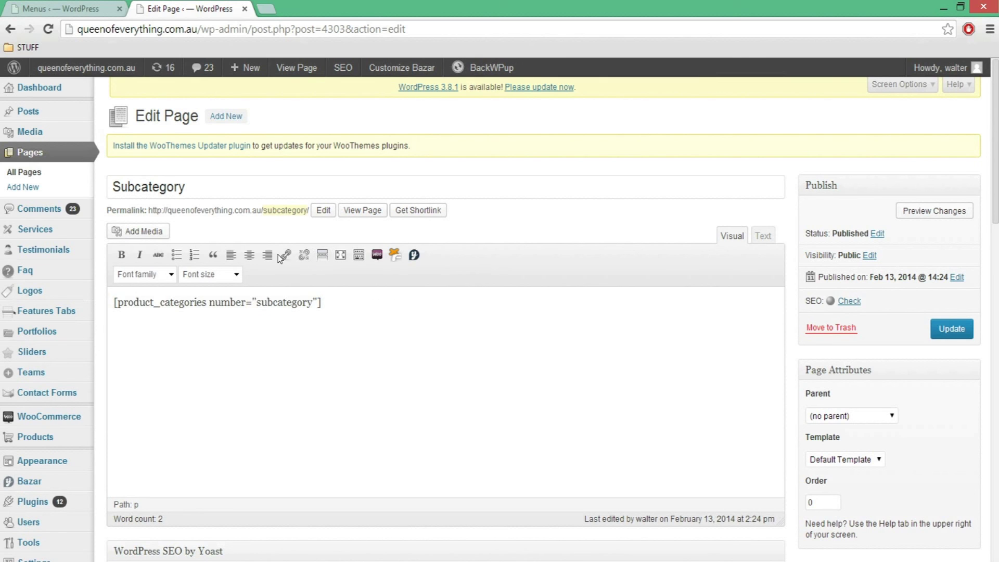
pyautogui.tripleClick(144, 302)
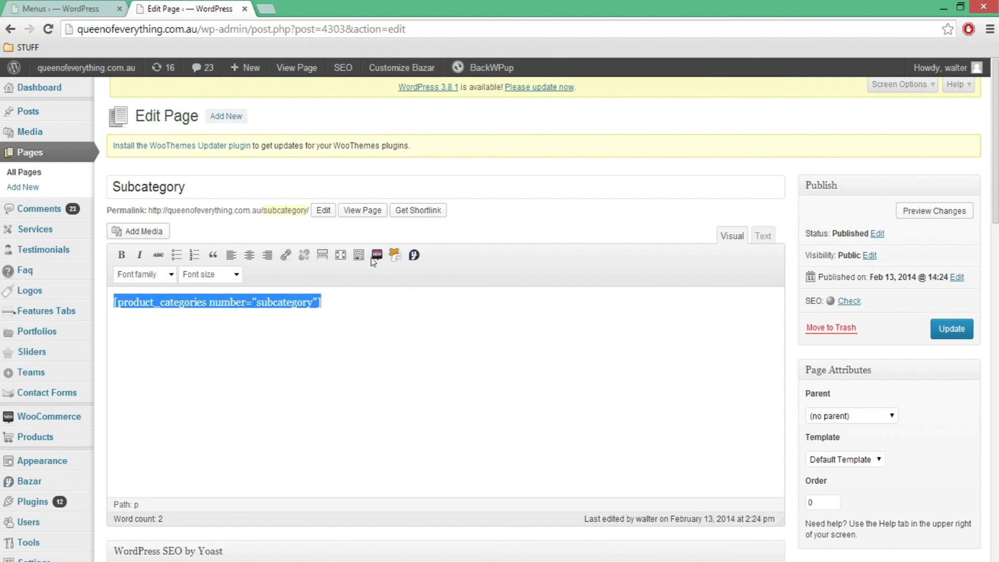
pyautogui.click(344, 304)
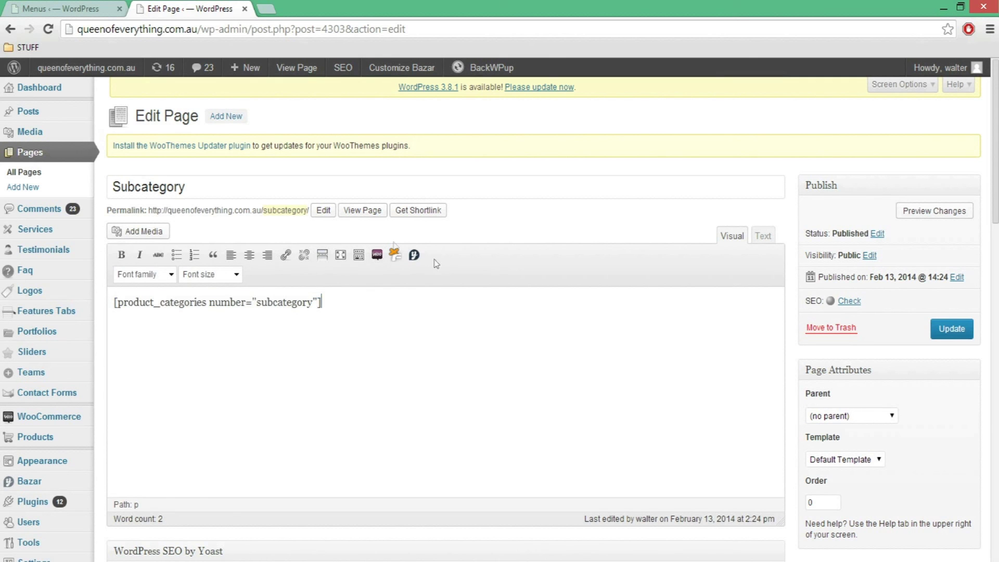
pyautogui.click(378, 256)
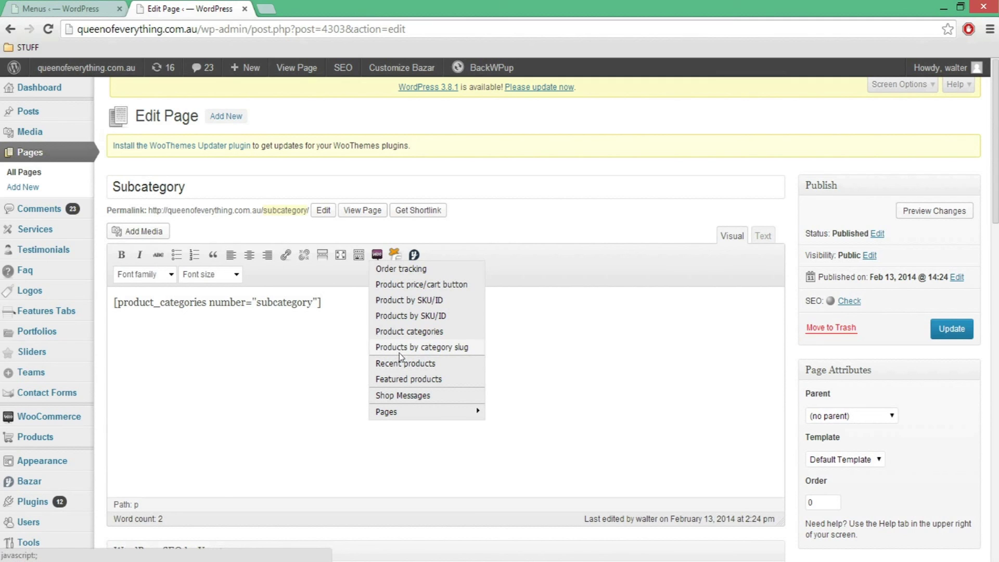
pyautogui.click(327, 343)
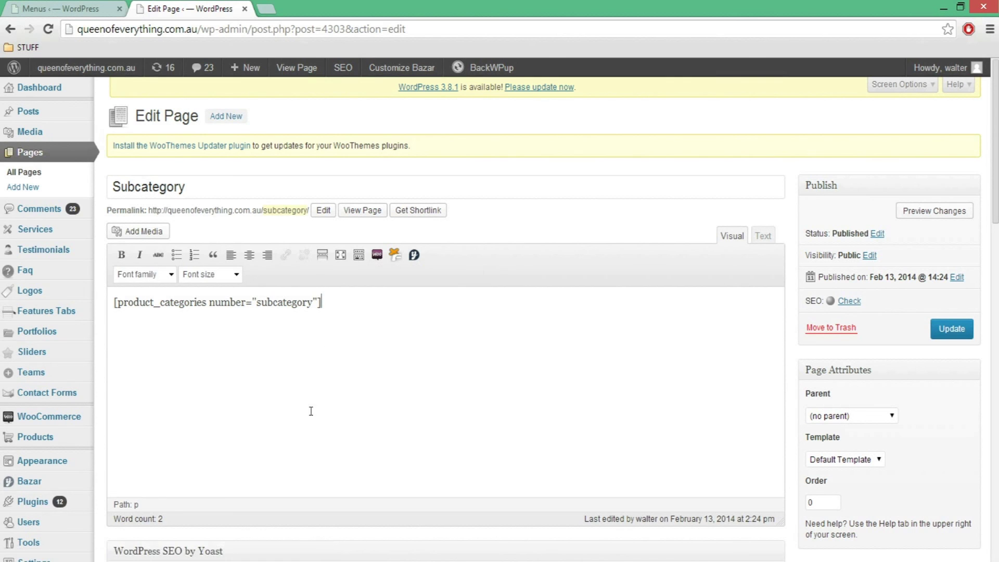
# Update the published Subcategory page with its new title and stay in its editor
pyautogui.click(952, 329)
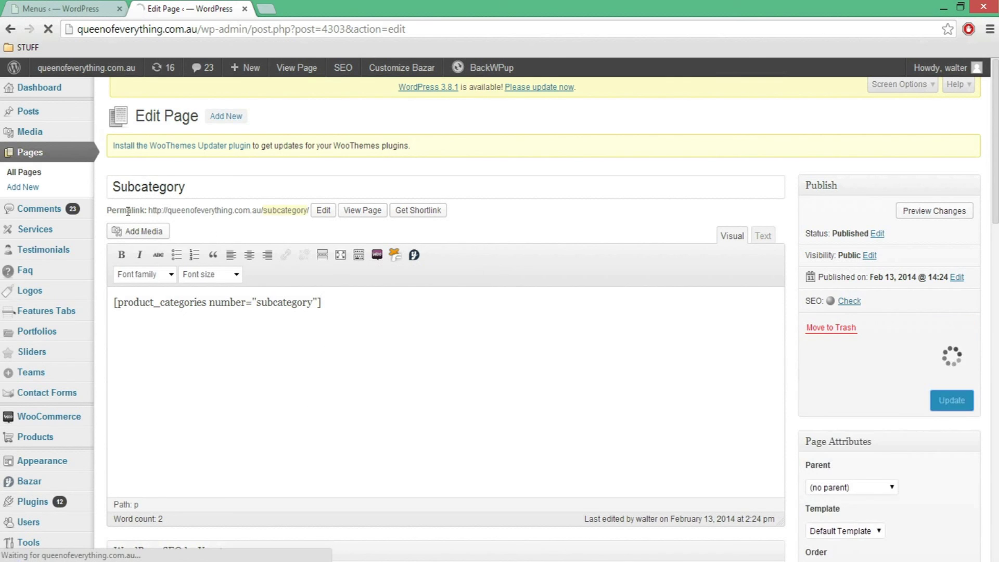
pyautogui.moveTo(121, 187); pyautogui.dragTo(143, 190)
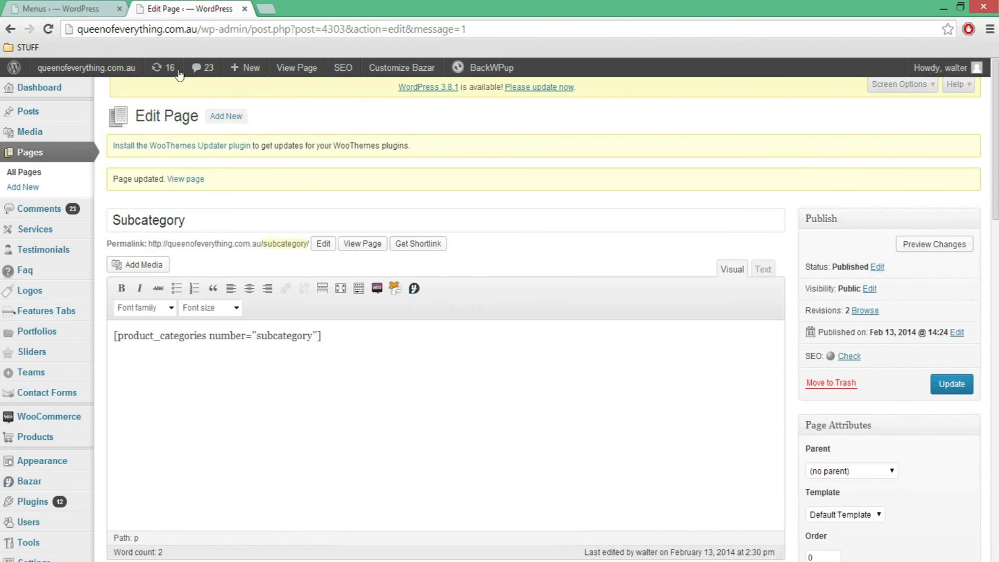
pyautogui.click(83, 7)
pyautogui.click(187, 8)
# Open the live site in a new browser tab and check the Casuals submenu for the retitled page
pyautogui.rightClick(58, 96)
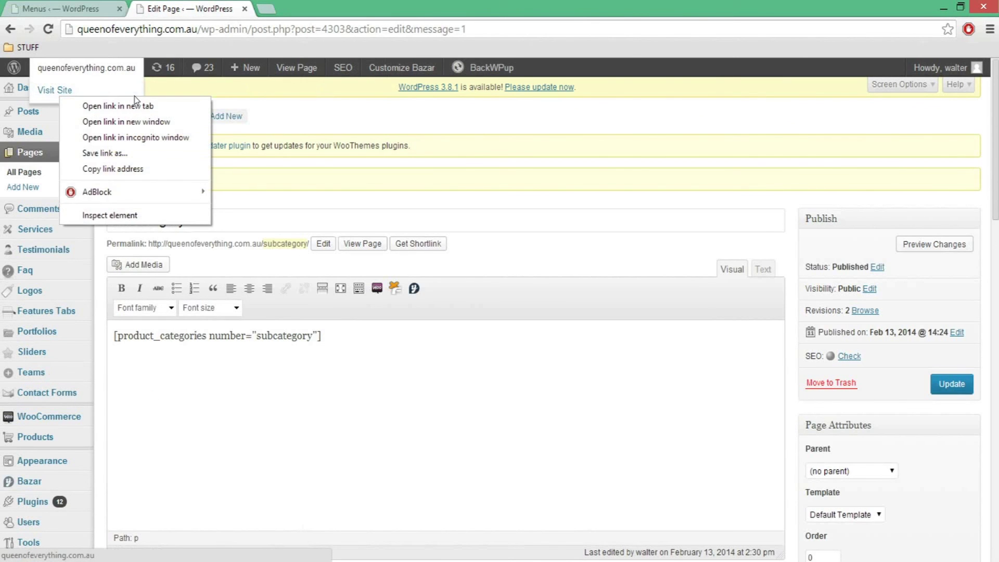
pyautogui.click(118, 105)
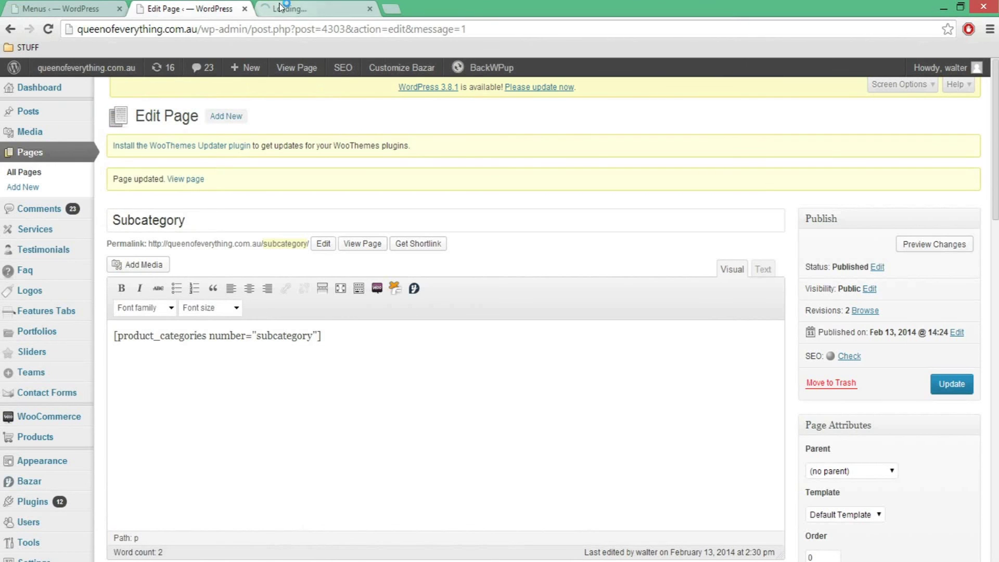
pyautogui.click(289, 9)
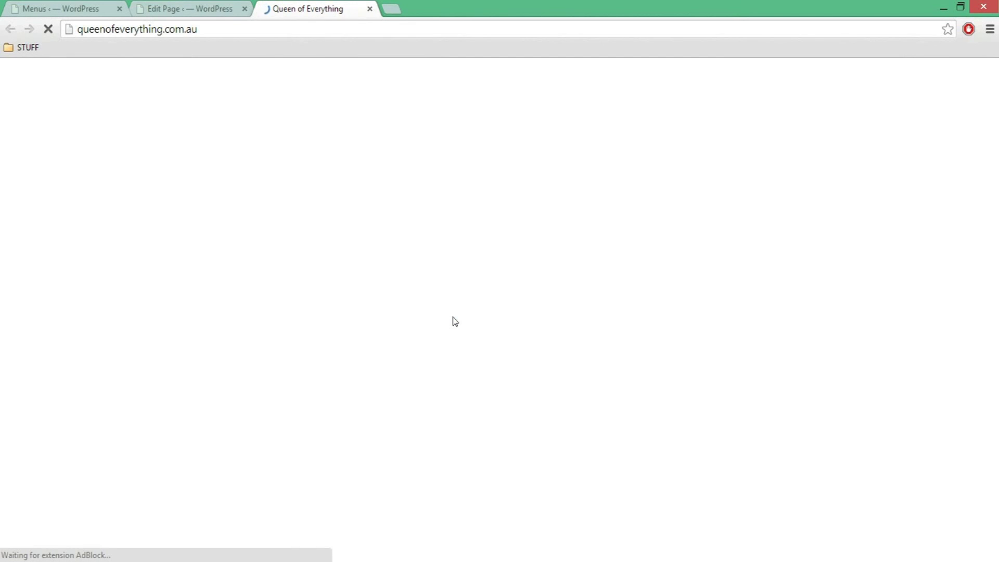
pyautogui.moveTo(585, 211)
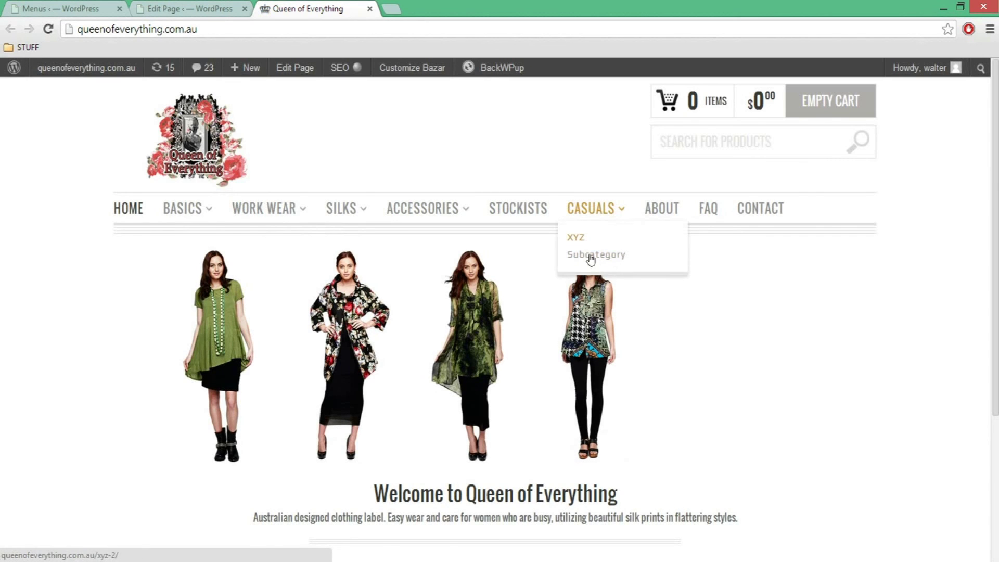